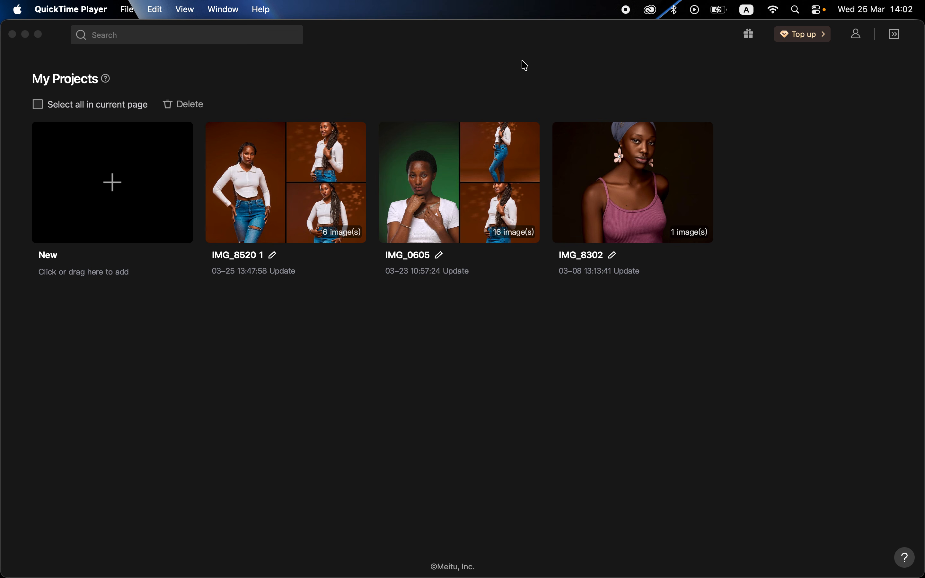
# Switch to Chrome to view Kumoo's download page with the Windows and macOS versions.
pyautogui.moveTo(633, 576)
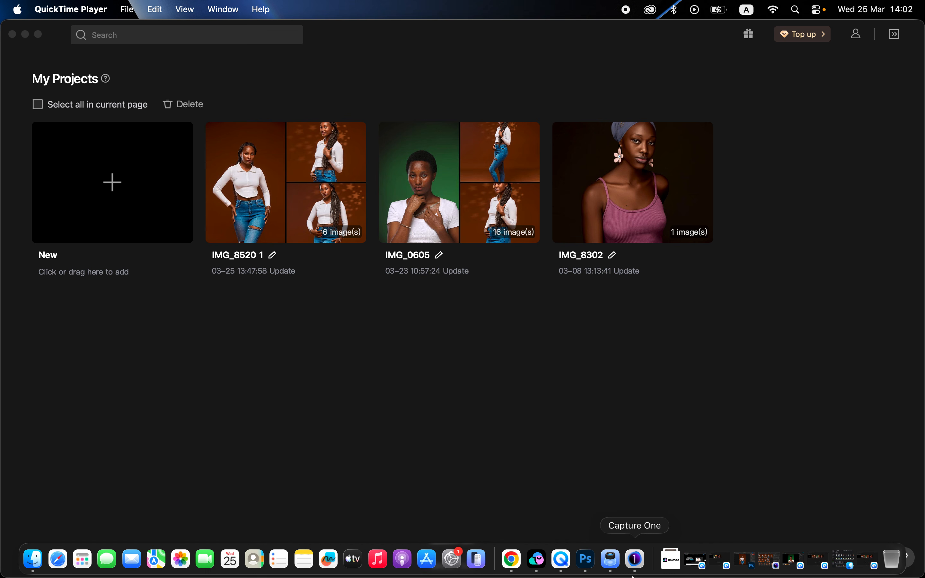
pyautogui.click(513, 560)
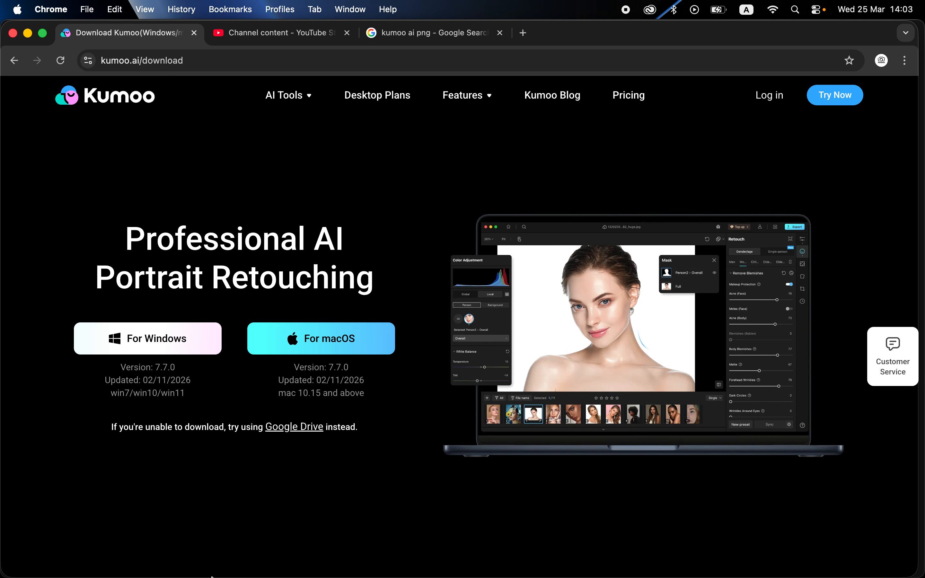
# Switch back to Kumoo and open the IMG_8520 1 project.
pyautogui.click(534, 562)
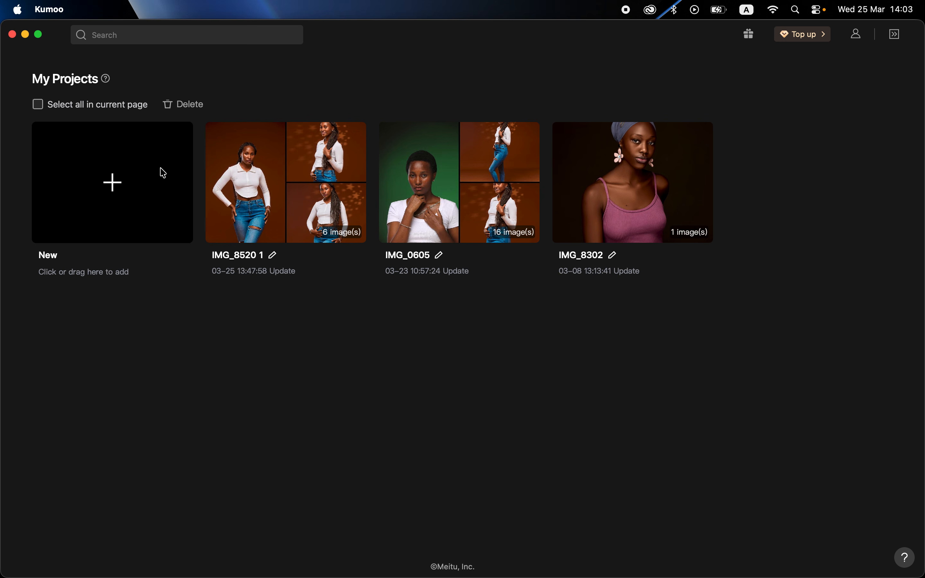
pyautogui.click(285, 184)
pyautogui.doubleClick(286, 187)
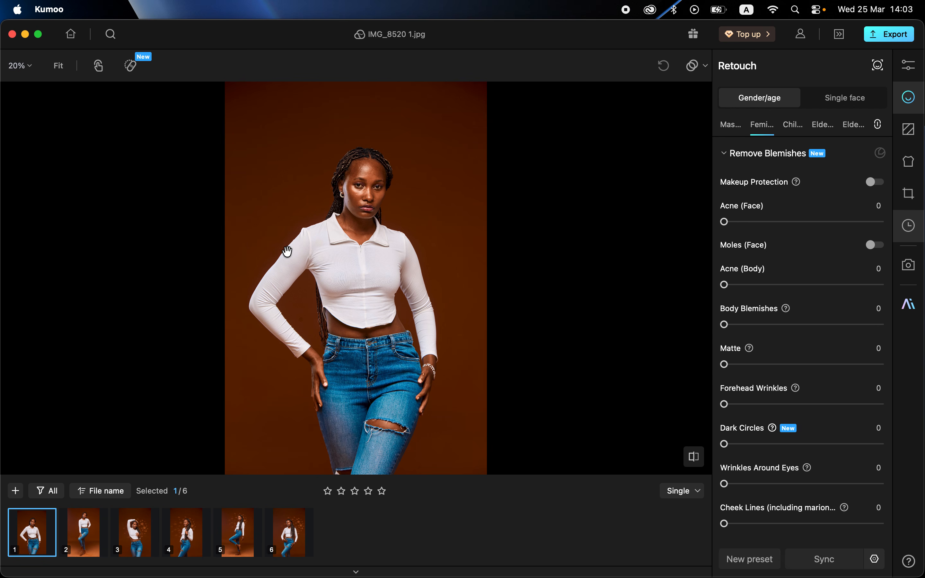
# Under Remove Blemishes, set Acne (Face) and Acne (Body) to 97 and Body Blemishes to 98.
pyautogui.click(726, 154)
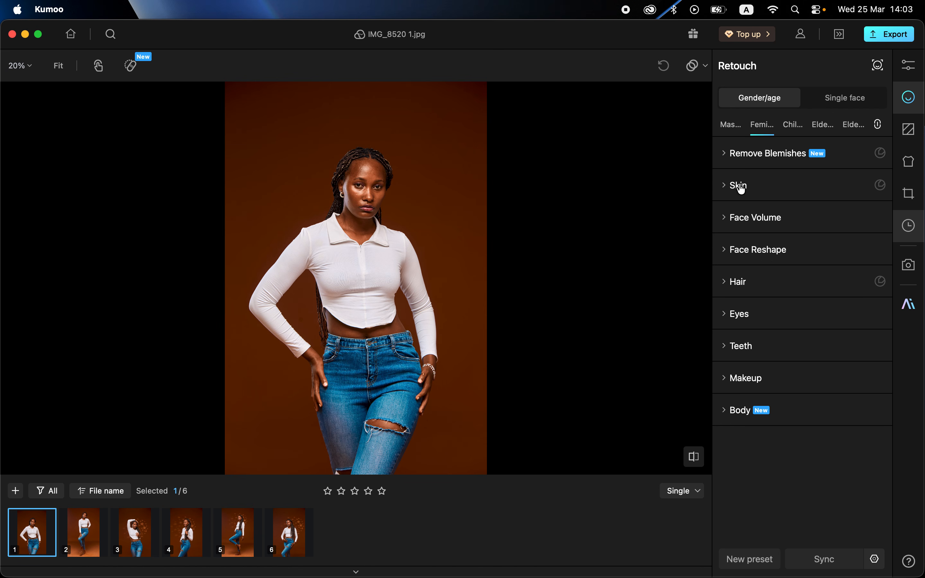
pyautogui.click(727, 157)
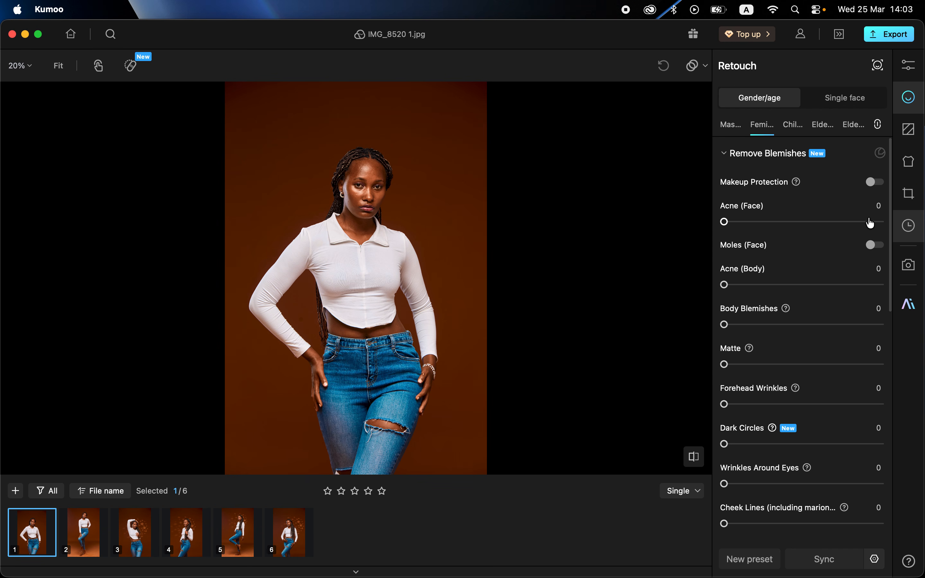
pyautogui.click(878, 222)
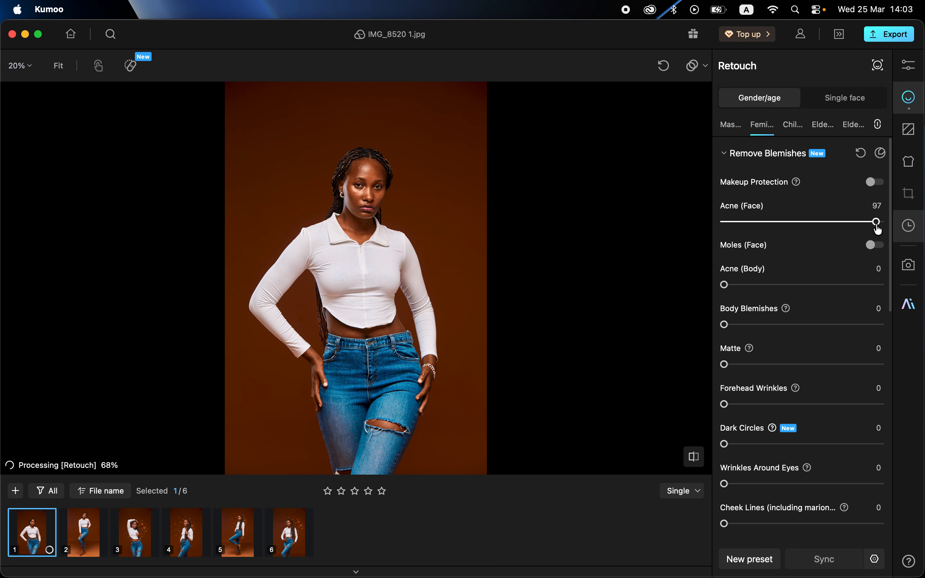
pyautogui.click(877, 286)
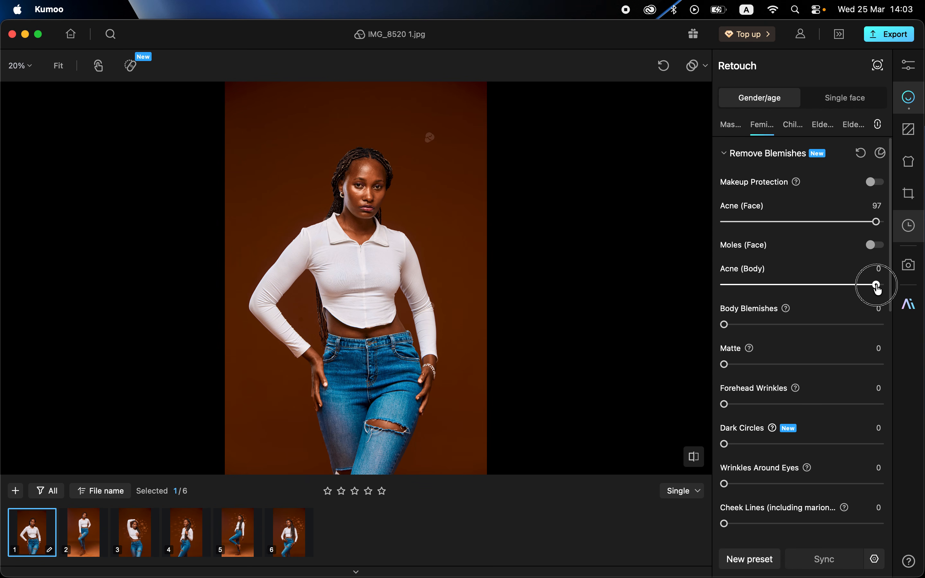
pyautogui.click(879, 326)
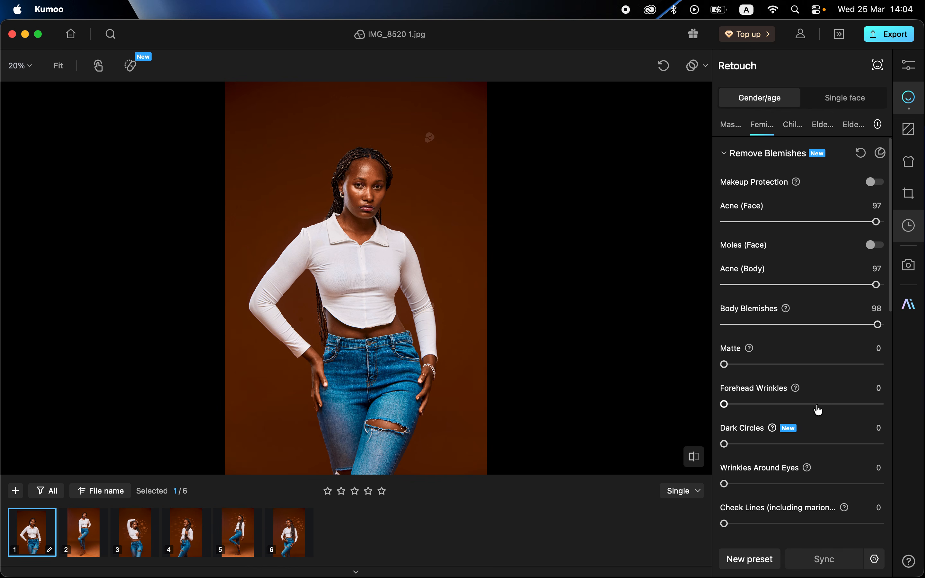
# Set Forehead Wrinkles to 66, Dark Circles to 34 and Wrinkles Around Eyes to 23.
pyautogui.click(828, 404)
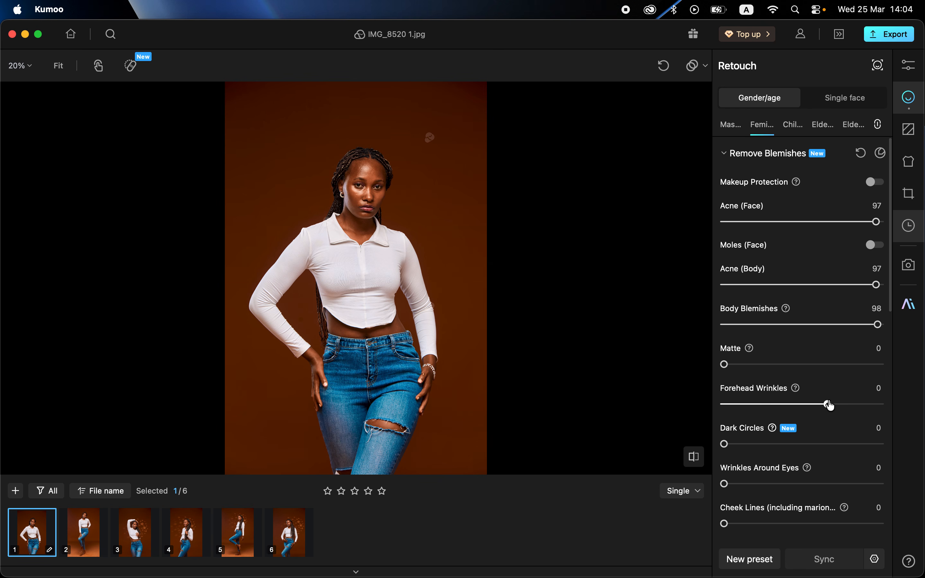
pyautogui.click(777, 444)
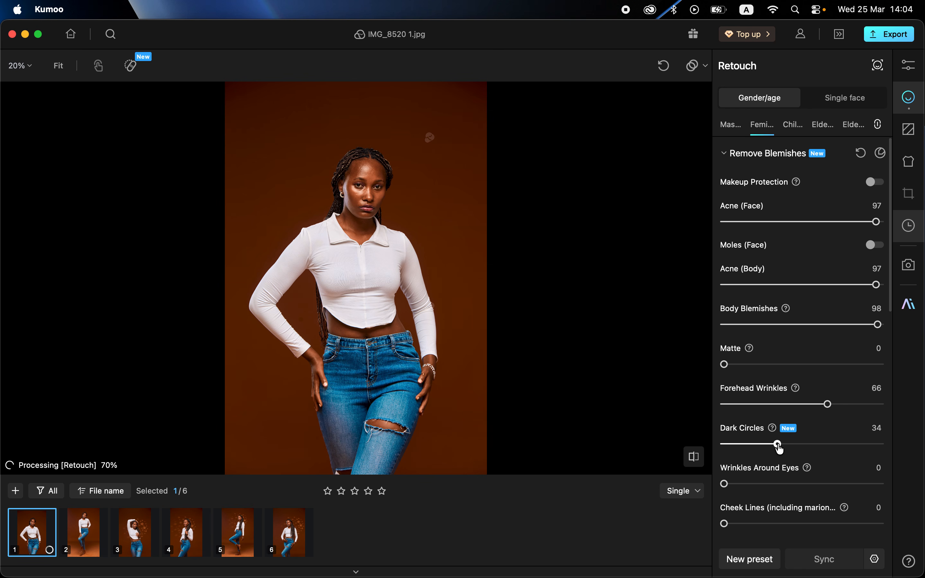
pyautogui.click(760, 484)
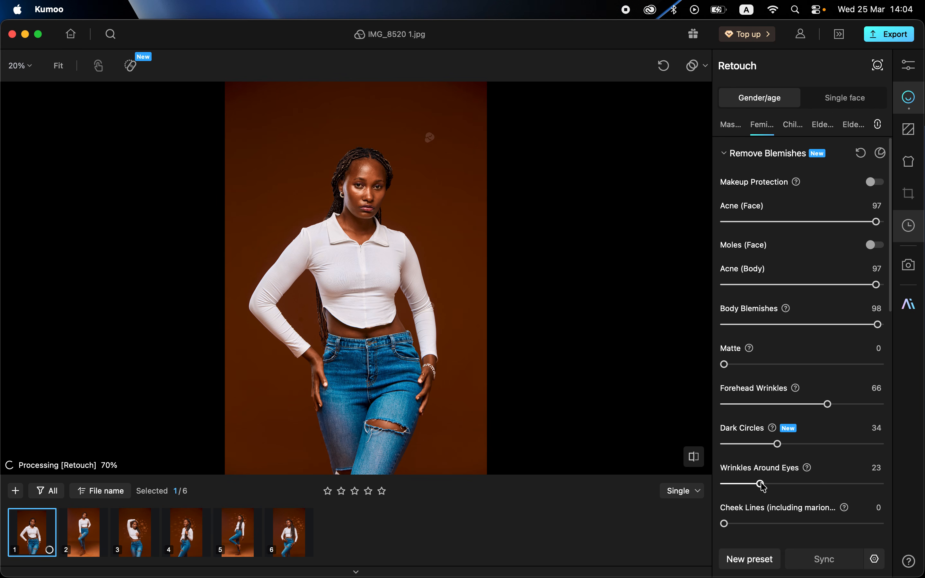
# Set Cheek Lines to 21, Smile Lines to 26 and Lip Lines to 34.
pyautogui.scroll(-3, 823, 472)
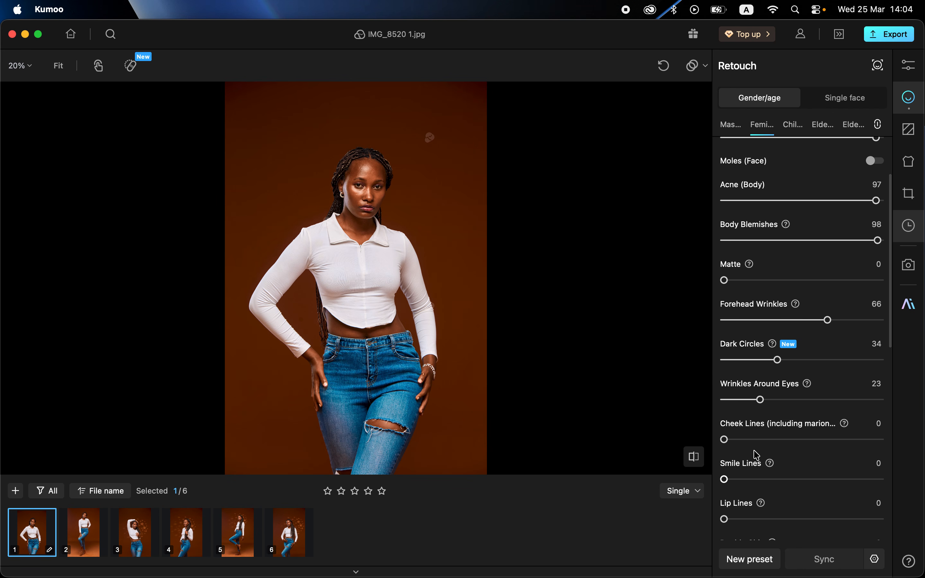
pyautogui.click(757, 440)
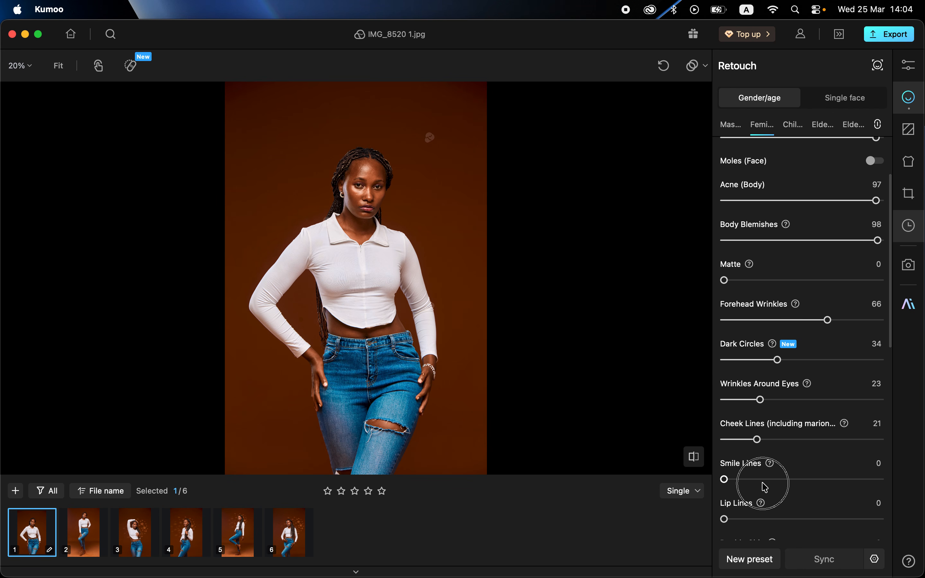
pyautogui.click(764, 481)
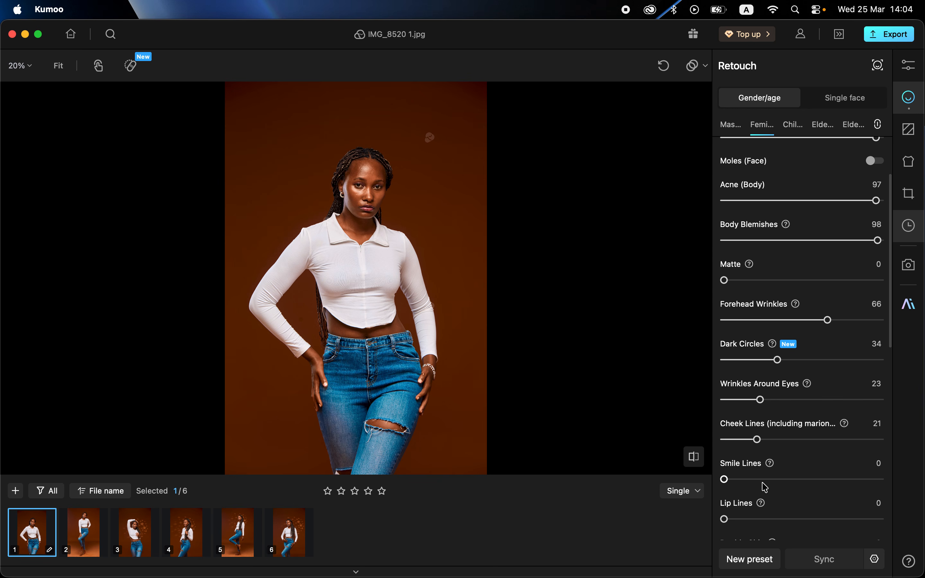
pyautogui.click(777, 519)
pyautogui.scroll(-3, 814, 496)
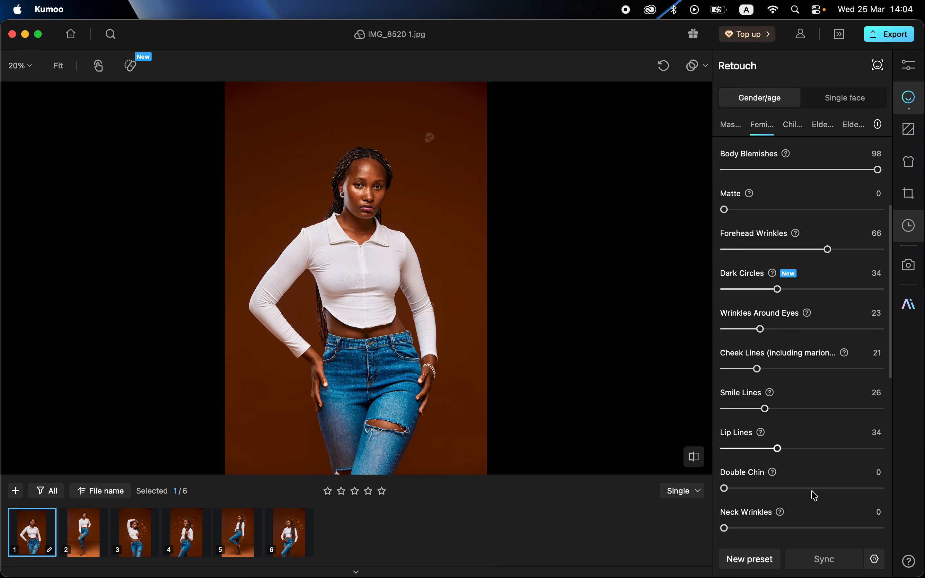
pyautogui.scroll(-5, 814, 496)
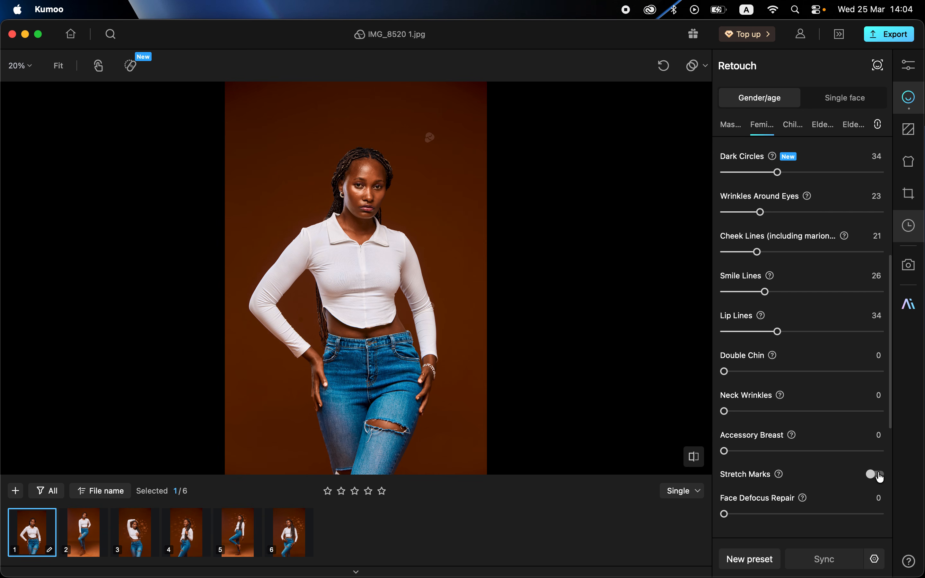
pyautogui.scroll(-3, 808, 470)
# Close the Remove Blemishes section and, under Skin, set Neutral Gray Leveling to 96 and Neutral Gray Contour to 97.
pyautogui.scroll(2, 809, 470)
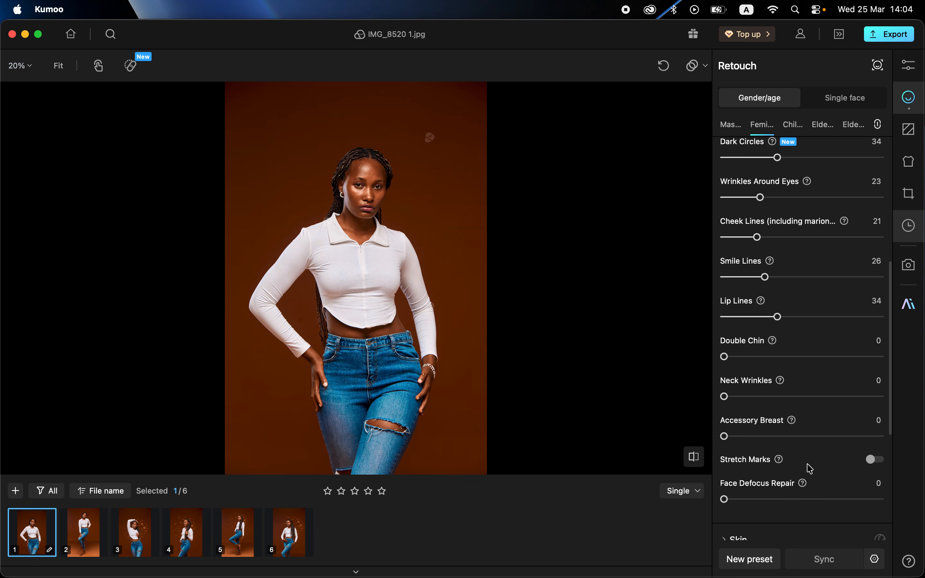
pyautogui.scroll(3, 810, 469)
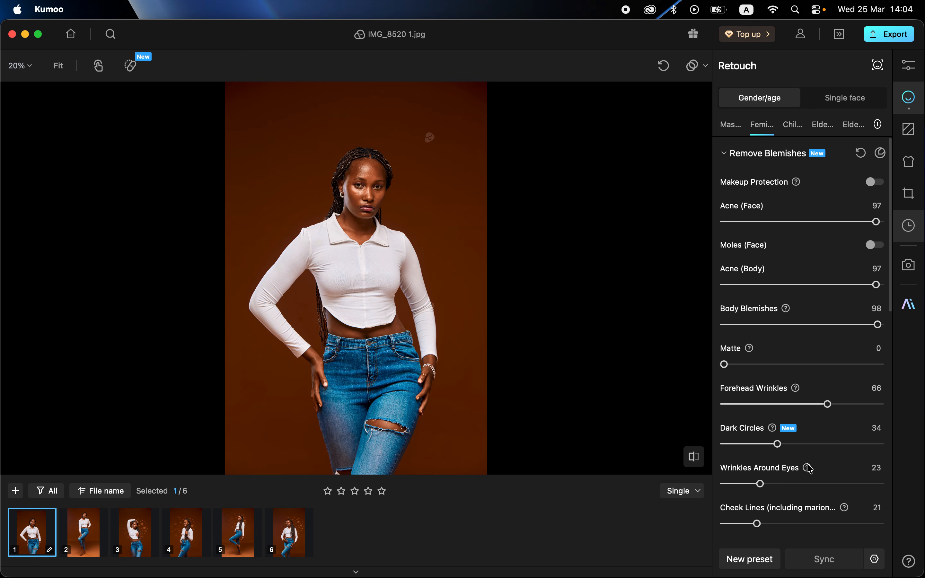
pyautogui.click(724, 154)
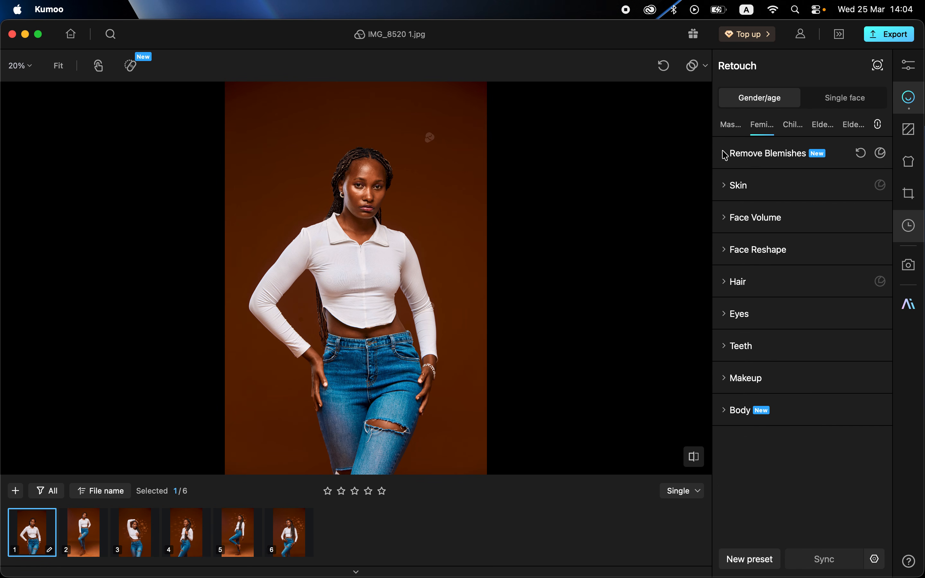
pyautogui.click(727, 190)
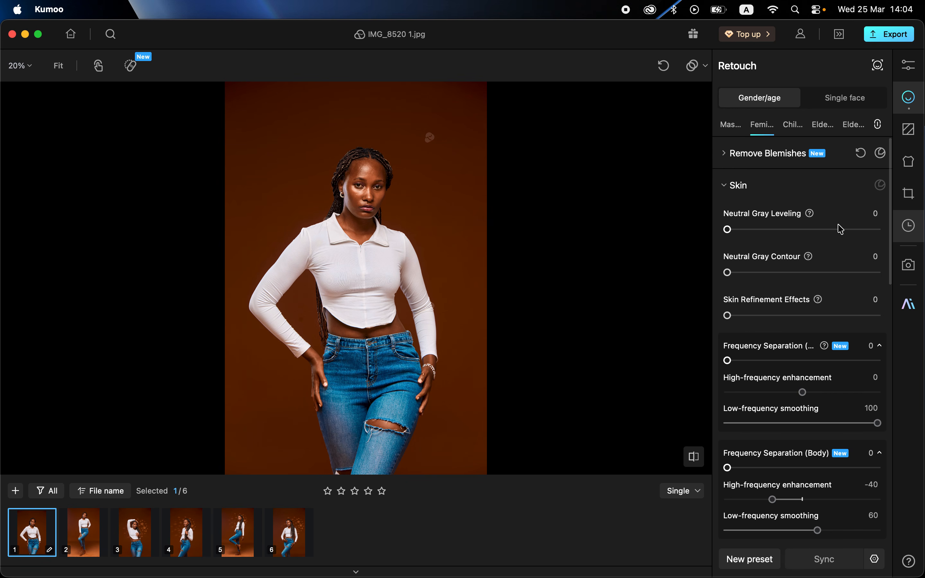
pyautogui.click(872, 229)
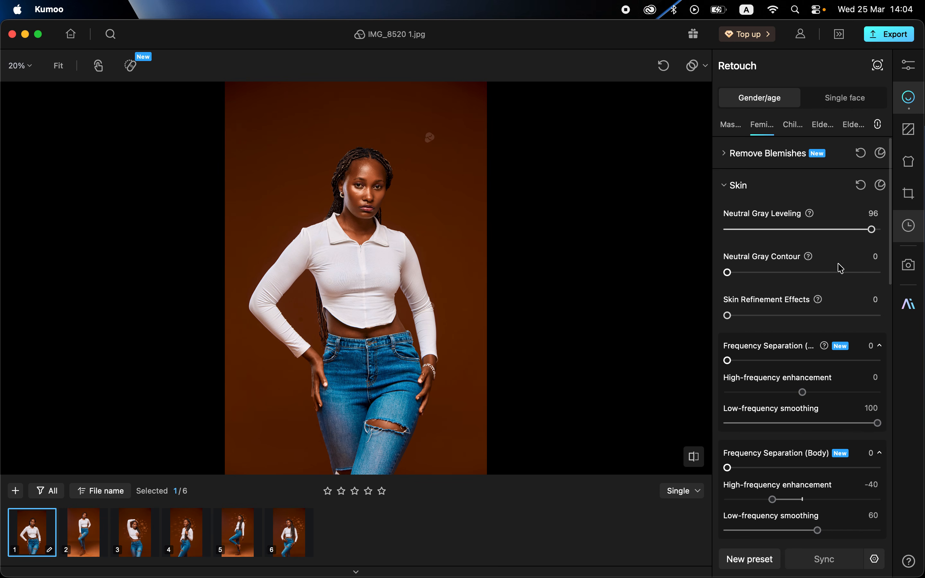
pyautogui.click(873, 272)
# Set the first Frequency Separation amount to 95, the Body one to 97, Skin Texture (Face) to 18 and AI Retouch (Face) to 3.
pyautogui.click(870, 360)
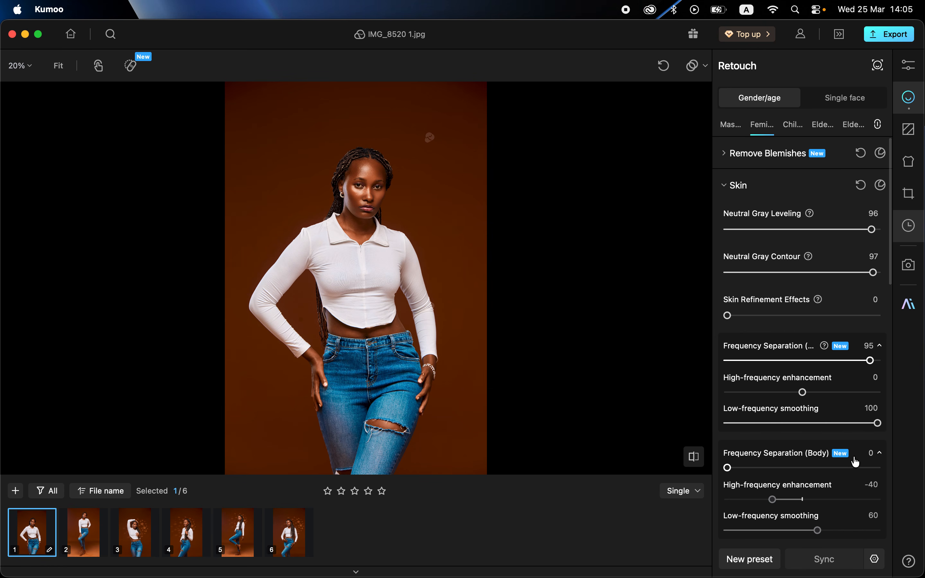
pyautogui.click(873, 468)
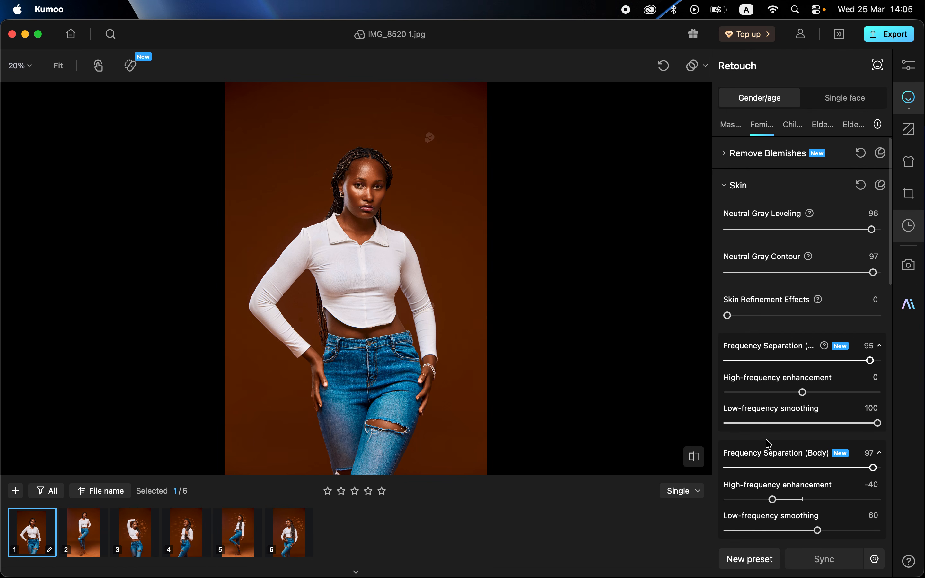
pyautogui.scroll(-3, 757, 442)
pyautogui.scroll(-2, 758, 442)
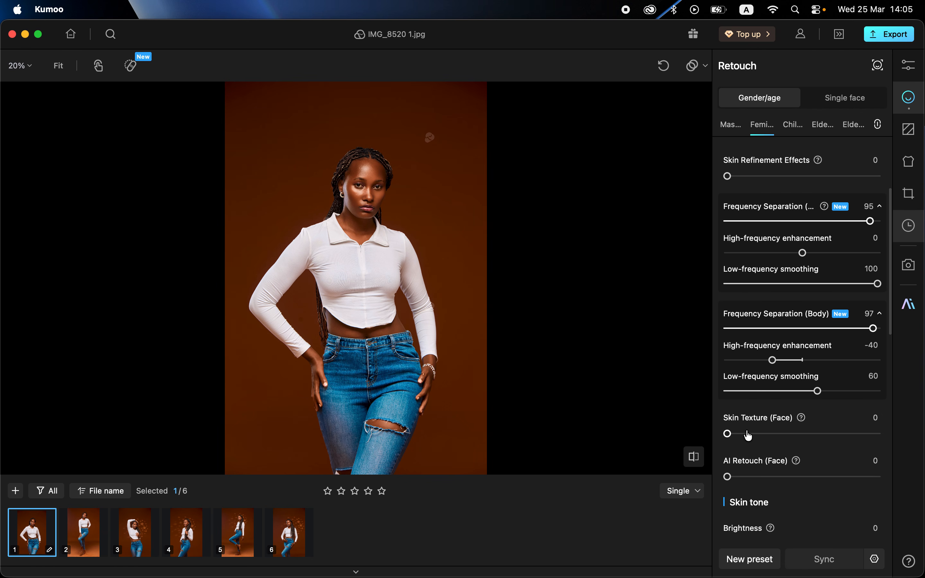
pyautogui.moveTo(750, 436); pyautogui.dragTo(756, 437)
pyautogui.moveTo(728, 478); pyautogui.dragTo(732, 482)
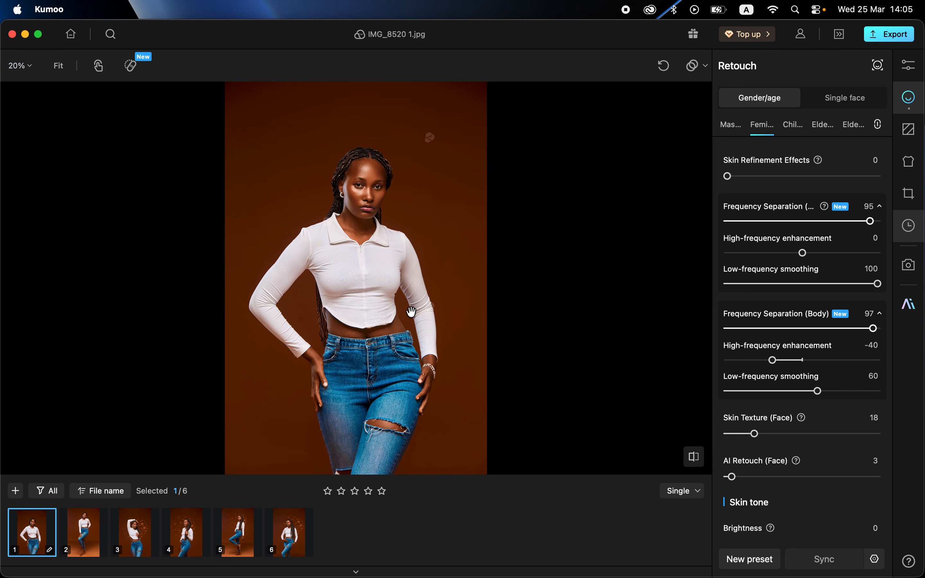
# Examine the model's face up close at 50% and compare the retouched skin with the original.
pyautogui.scroll(5, 411, 312)
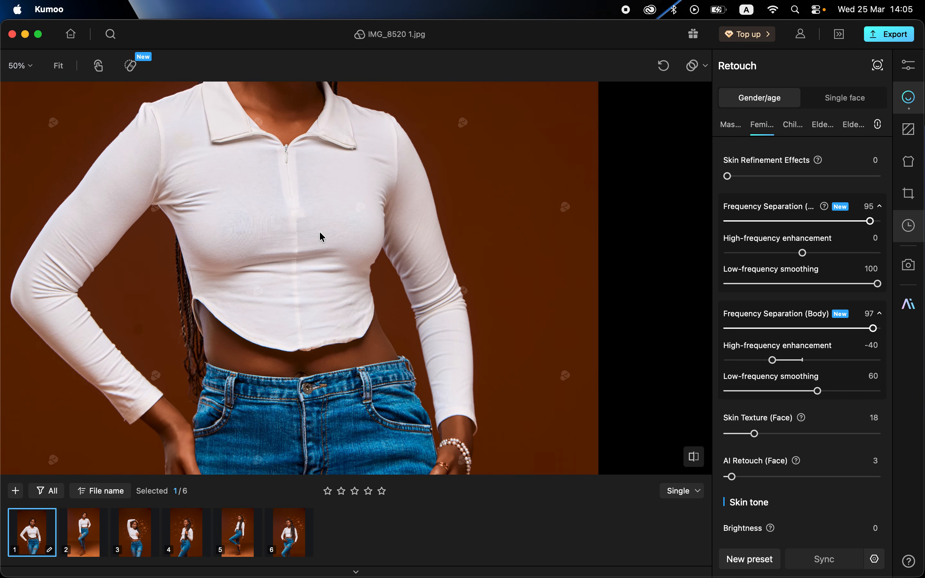
pyautogui.moveTo(301, 207); pyautogui.dragTo(402, 410)
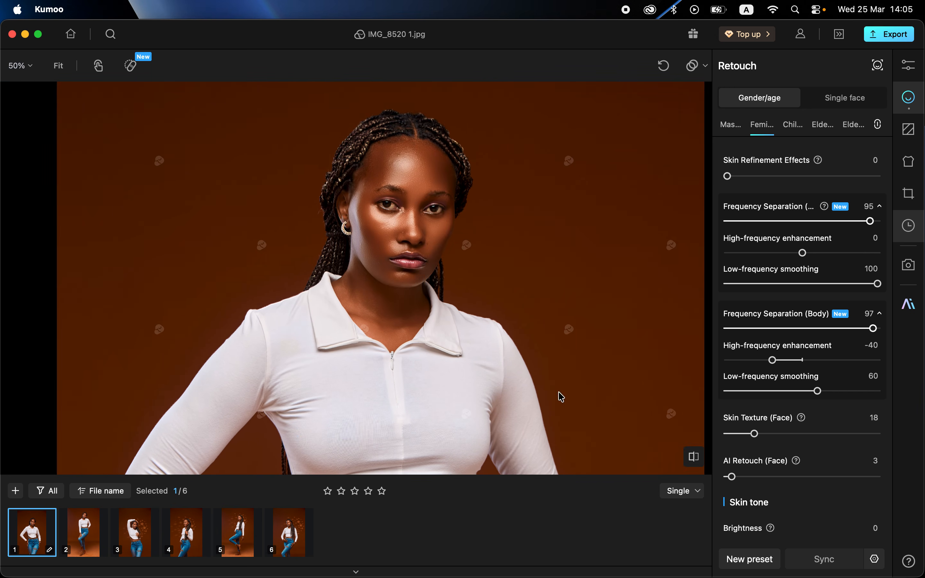
pyautogui.click(695, 455)
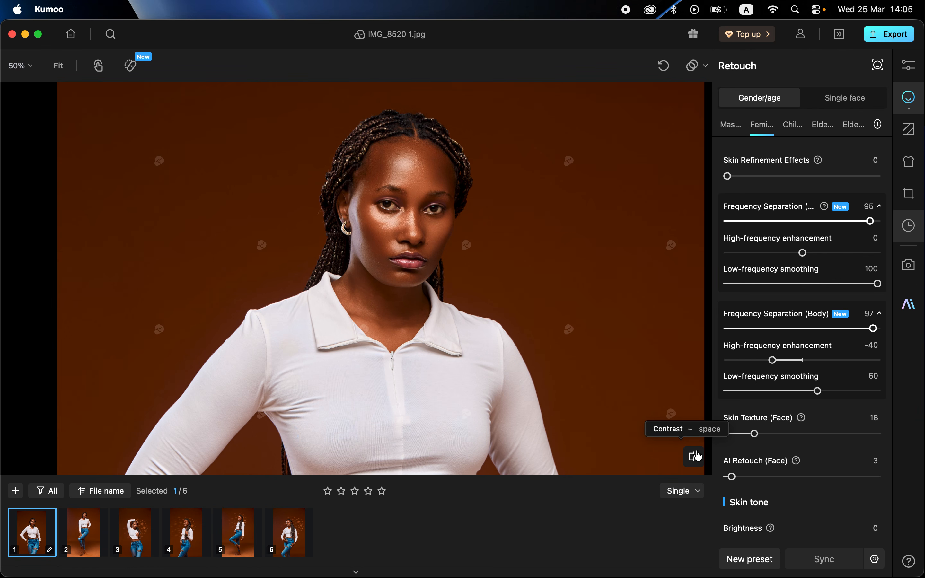
pyautogui.click(696, 455)
pyautogui.click(695, 454)
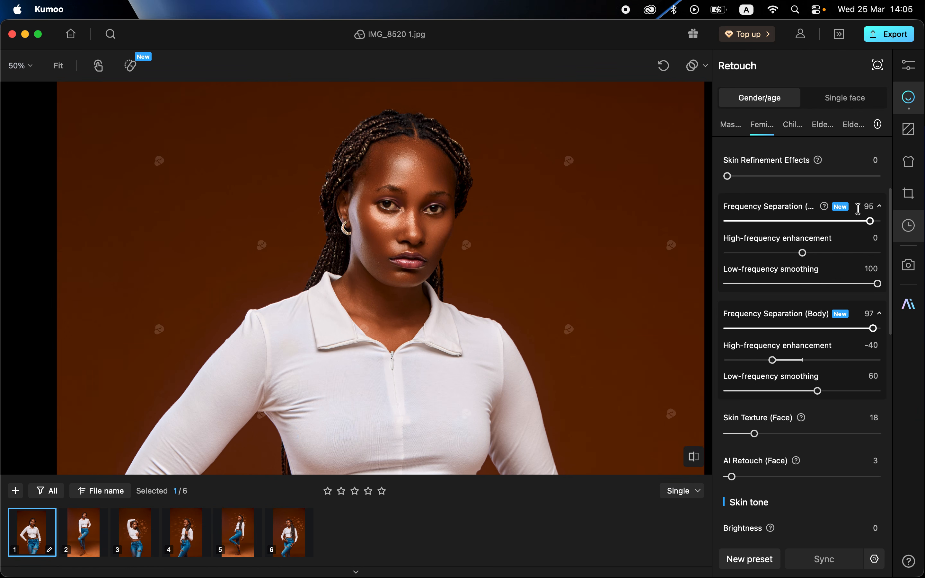
# Fit the whole photo in view and raise Acne (Face), Acne (Body) and Body Blemishes to 100 under Remove Blemishes.
pyautogui.scroll(4, 840, 190)
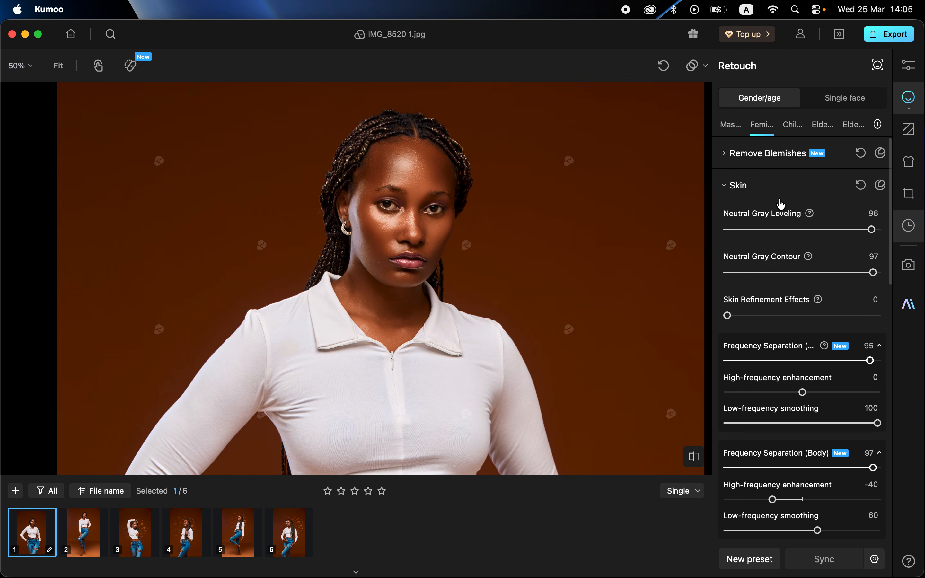
pyautogui.doubleClick(704, 203)
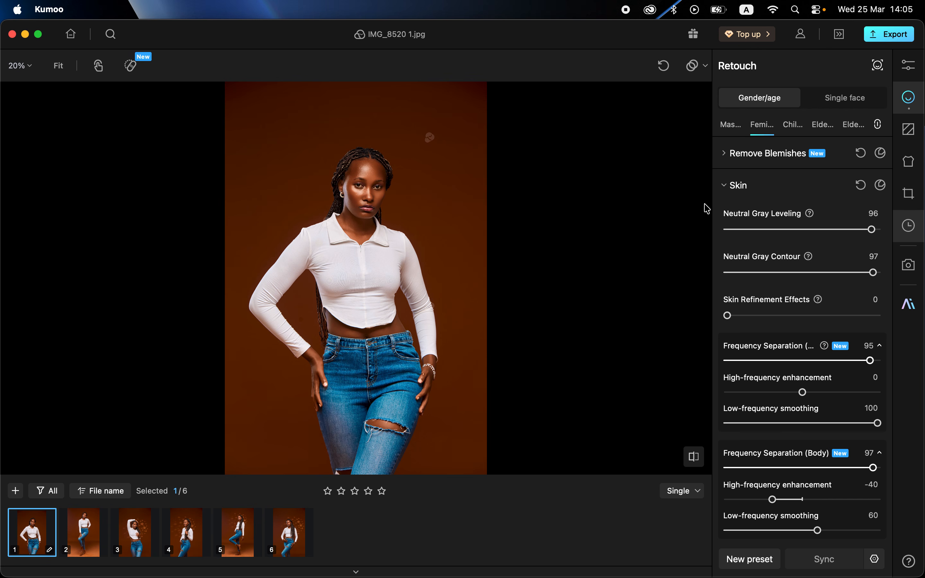
pyautogui.click(731, 185)
pyautogui.click(726, 155)
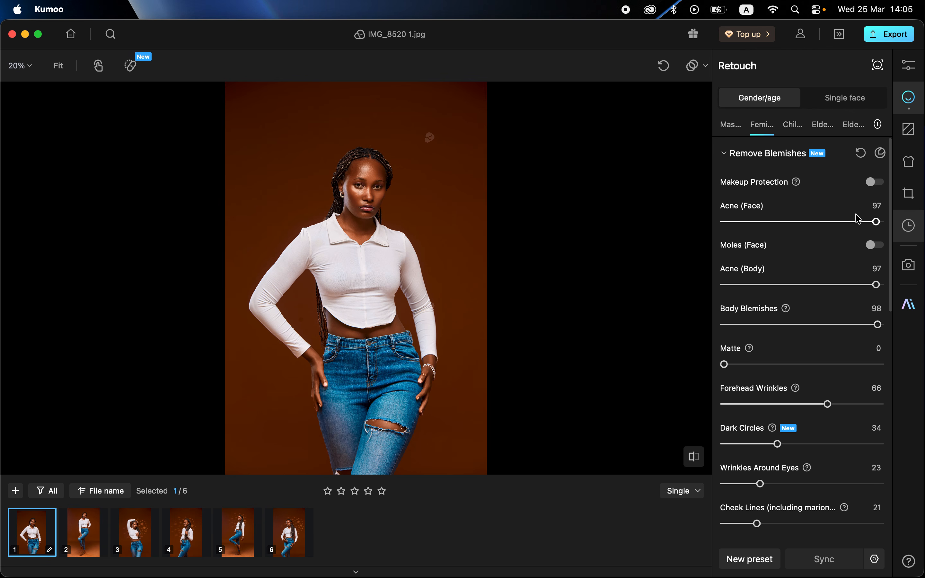
pyautogui.click(883, 285)
pyautogui.click(882, 325)
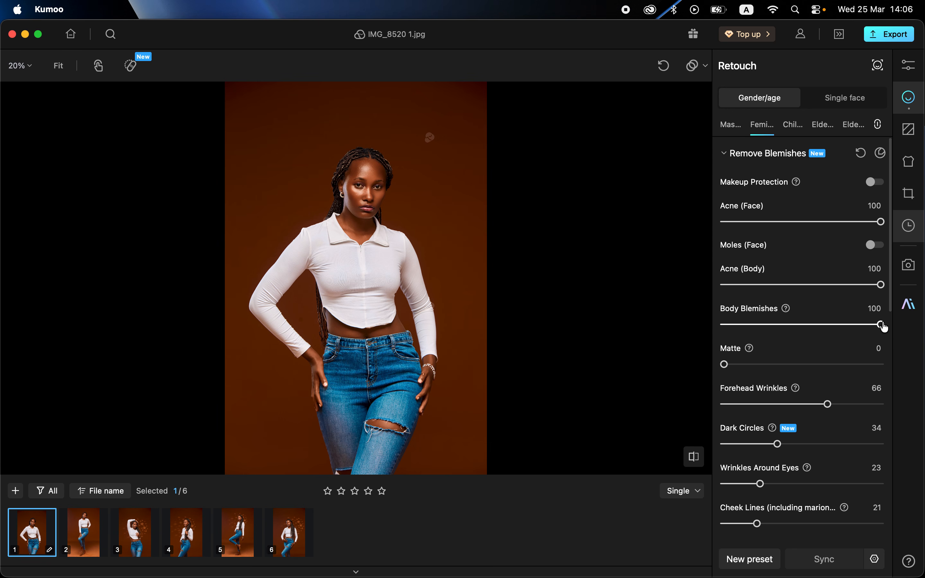
pyautogui.click(723, 152)
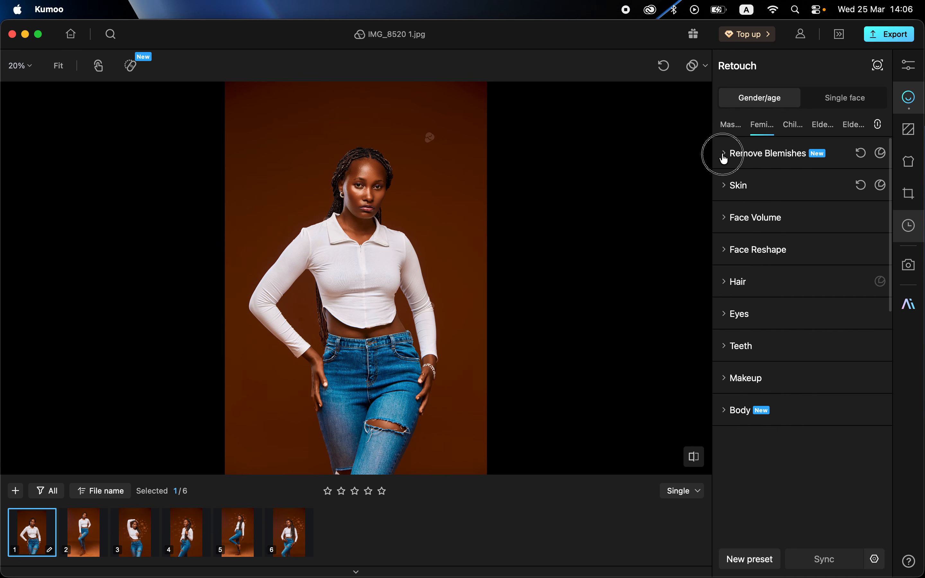
# Under Skin, set the skin tone Brightness to 4 and Tone to 3.
pyautogui.click(726, 188)
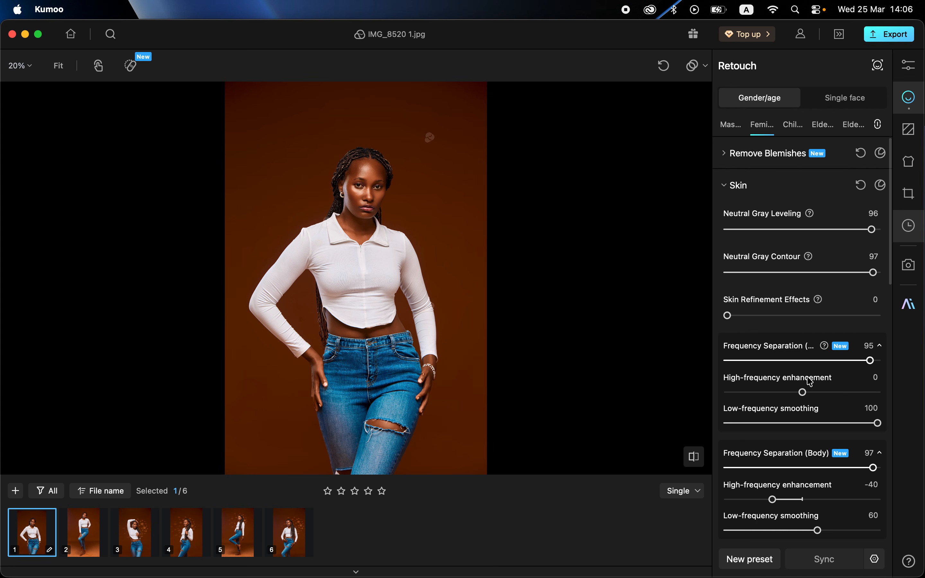
pyautogui.scroll(-5, 805, 382)
pyautogui.scroll(-8, 809, 380)
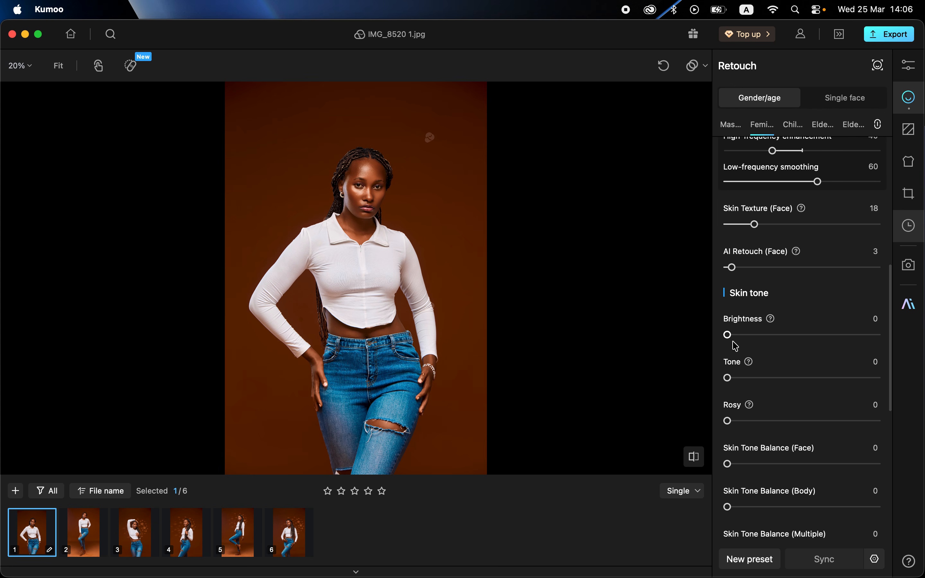
pyautogui.click(734, 333)
pyautogui.click(730, 378)
pyautogui.moveTo(732, 375); pyautogui.dragTo(733, 376)
# Set Skin Tone Balance to 99 for Face and 98 for both Body and Multiple, and compare the result with the original.
pyautogui.scroll(-2, 782, 408)
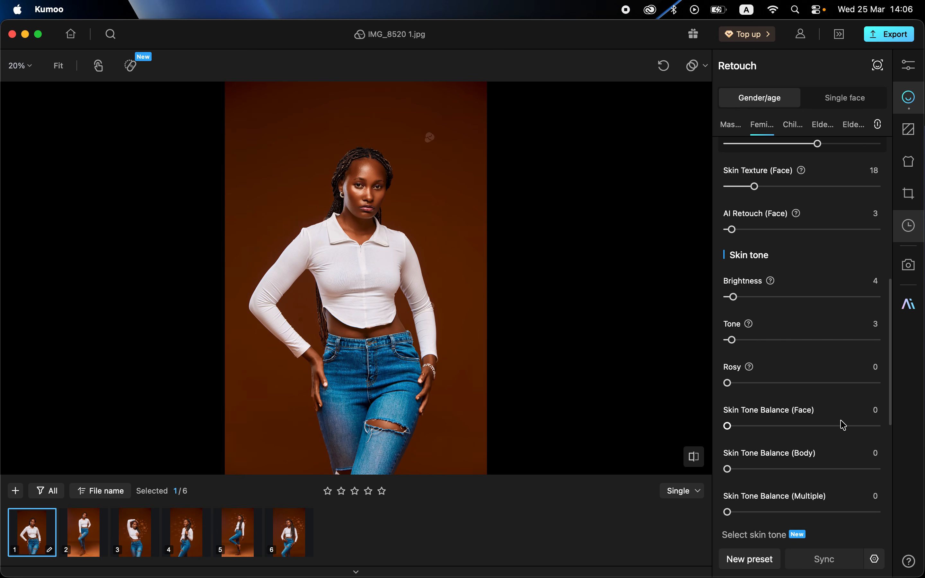
pyautogui.moveTo(871, 429); pyautogui.dragTo(877, 430)
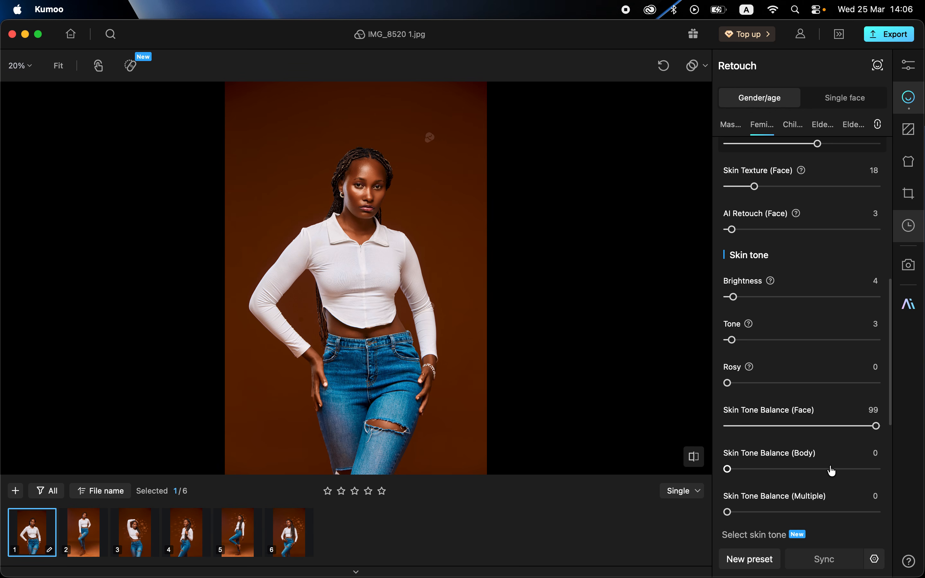
pyautogui.click(875, 469)
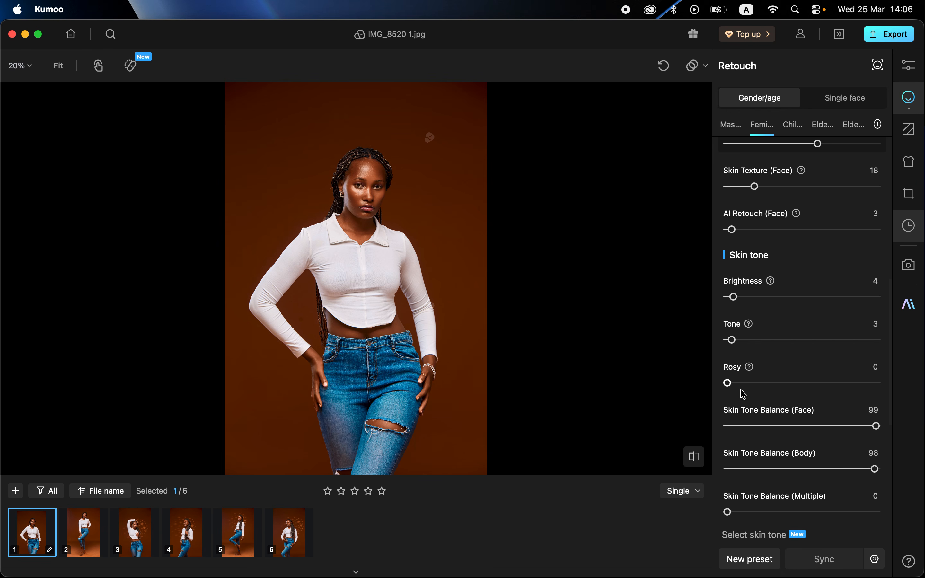
pyautogui.click(873, 512)
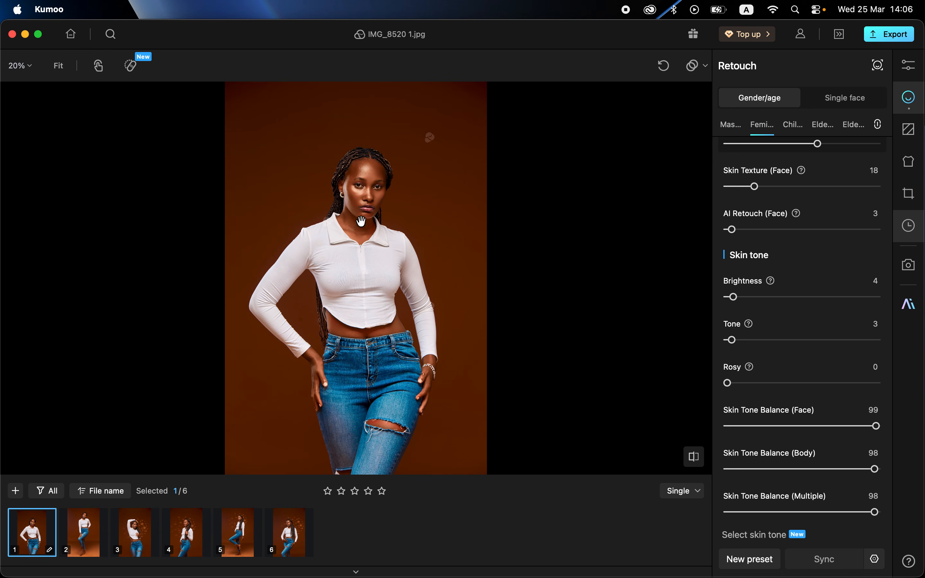
pyautogui.click(694, 459)
pyautogui.click(697, 457)
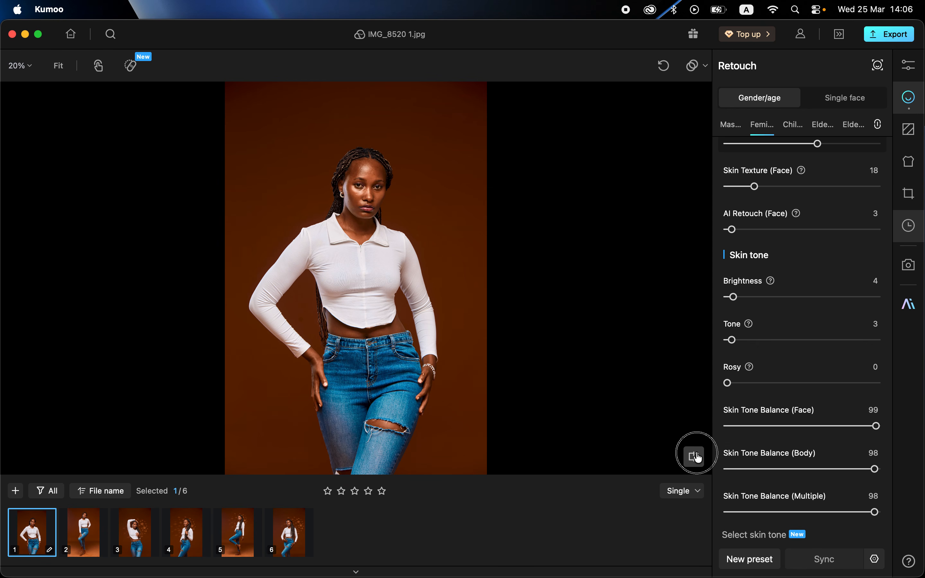
pyautogui.click(697, 458)
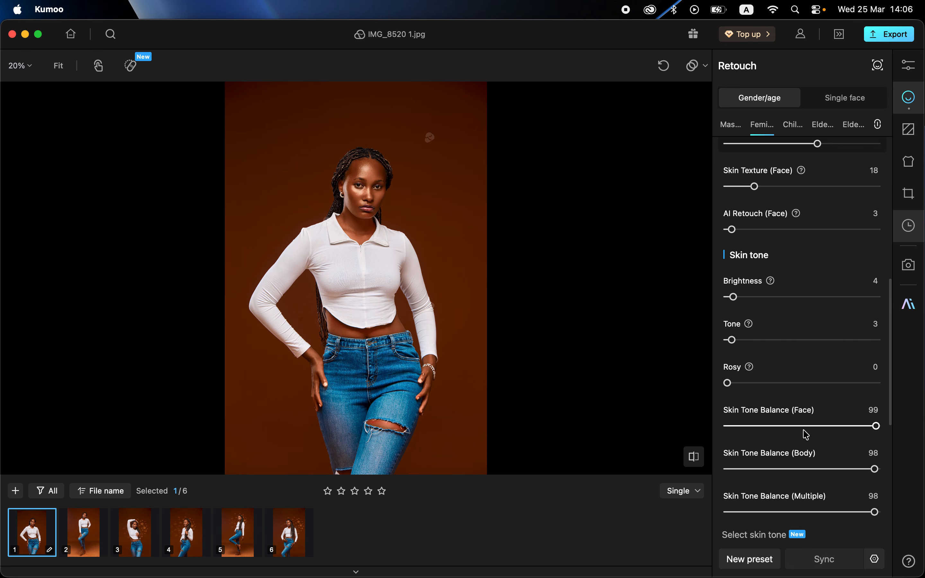
# Try the orange-beige and brown skin tone swatches, settle on the pale pink one, and set its Intensity to 18.
pyautogui.scroll(-2, 805, 433)
pyautogui.scroll(-4, 804, 433)
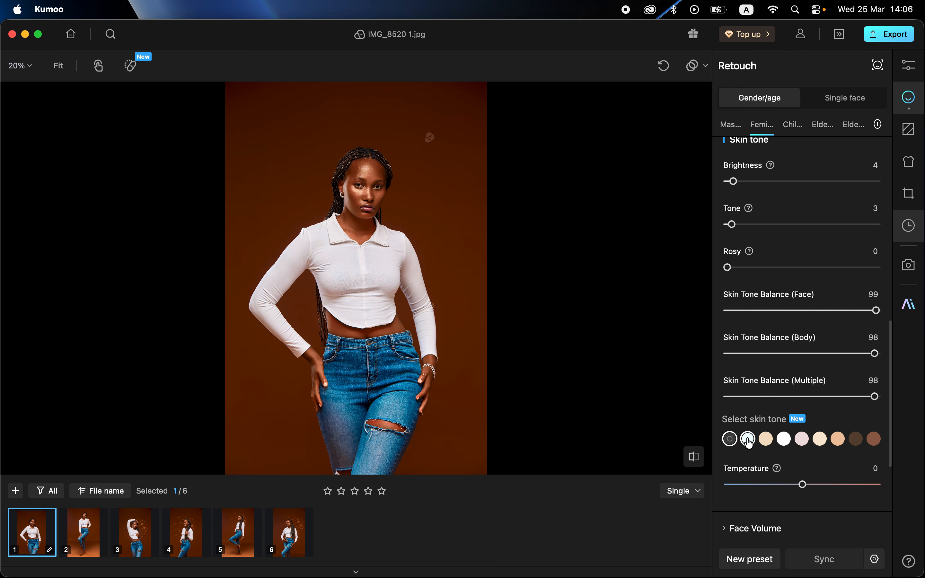
pyautogui.click(837, 444)
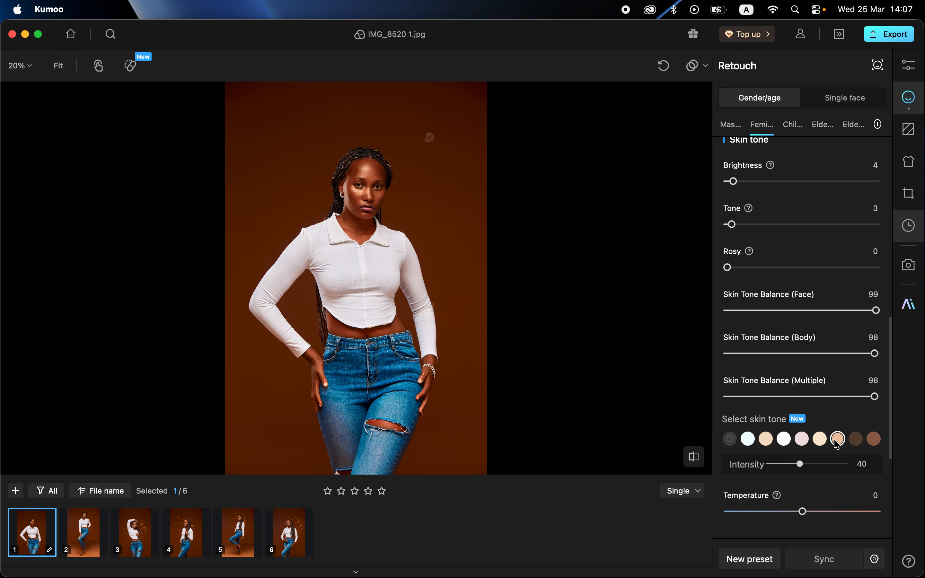
pyautogui.click(855, 440)
pyautogui.click(869, 443)
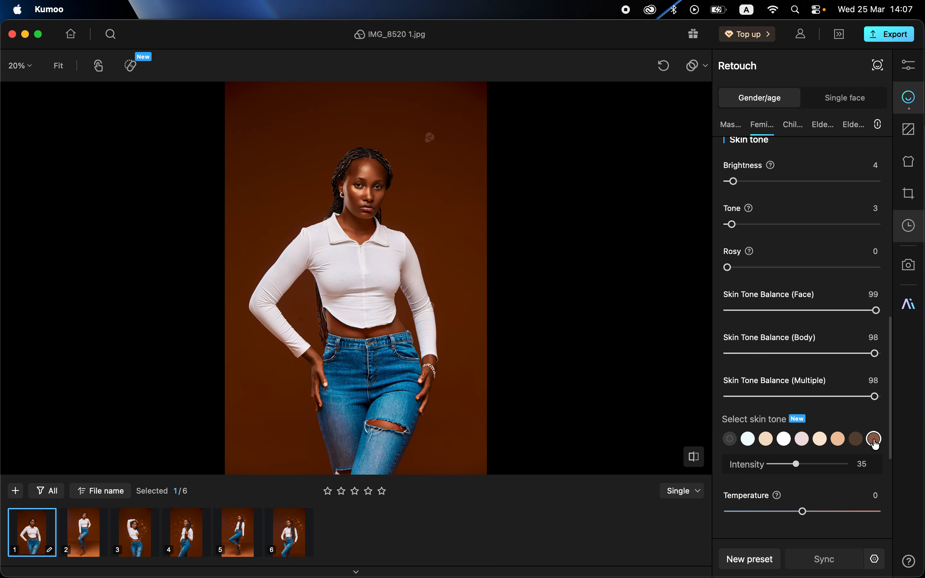
pyautogui.click(806, 441)
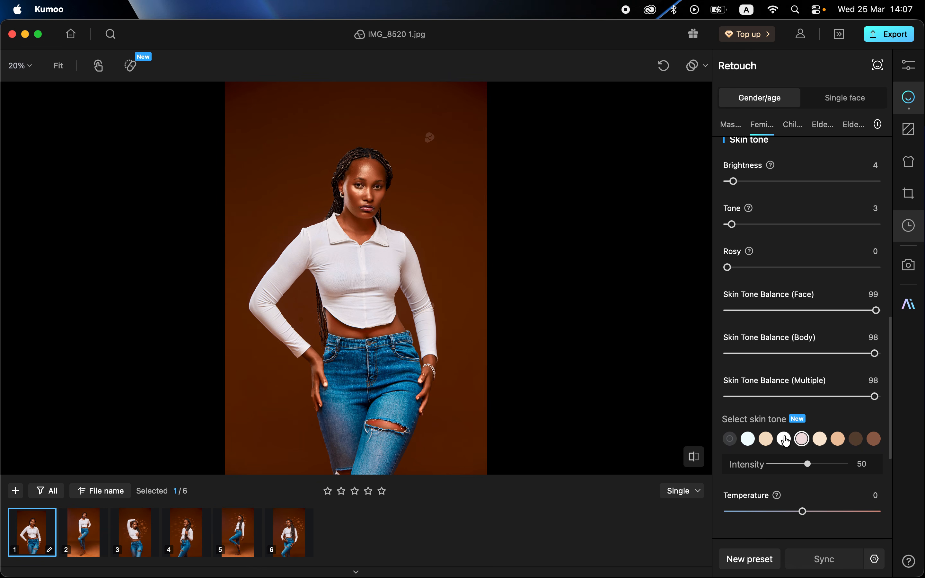
pyautogui.click(787, 461)
pyautogui.moveTo(788, 466); pyautogui.dragTo(783, 465)
# Set the skin tone Temperature to -8 and compare the photo with the original.
pyautogui.moveTo(803, 512); pyautogui.dragTo(797, 514)
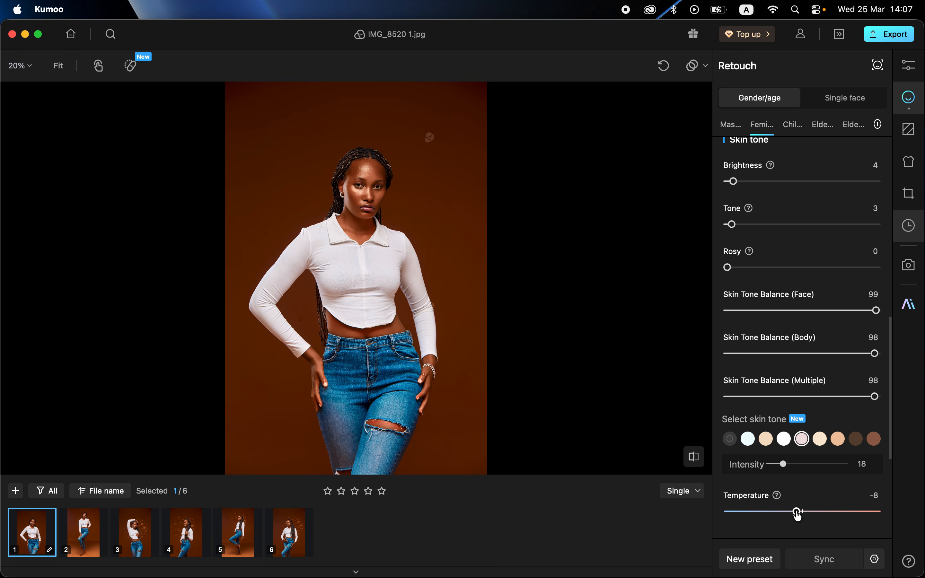
pyautogui.click(694, 458)
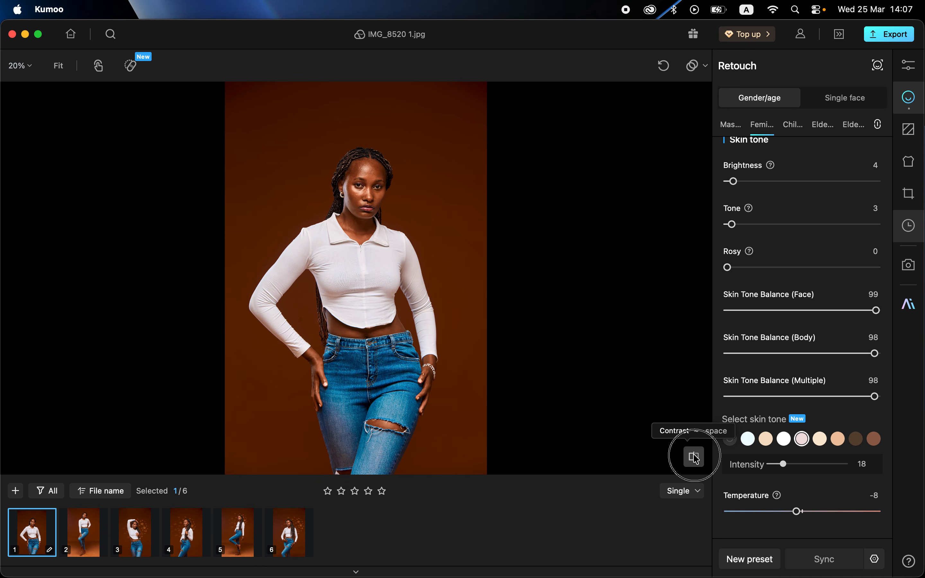
pyautogui.click(694, 457)
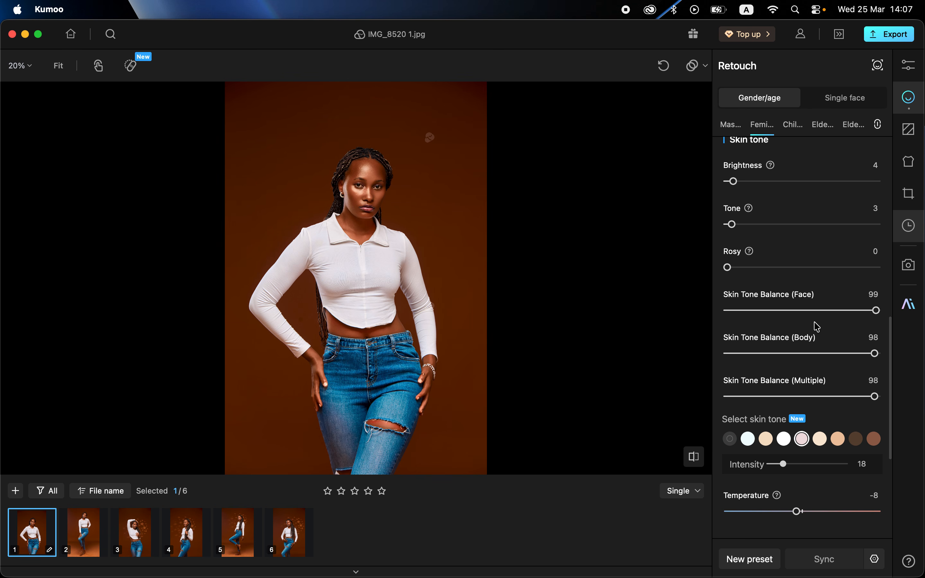
# In the Background retouch settings, turn on Remove Imperfections and Clean Background, and collapse that section.
pyautogui.click(913, 134)
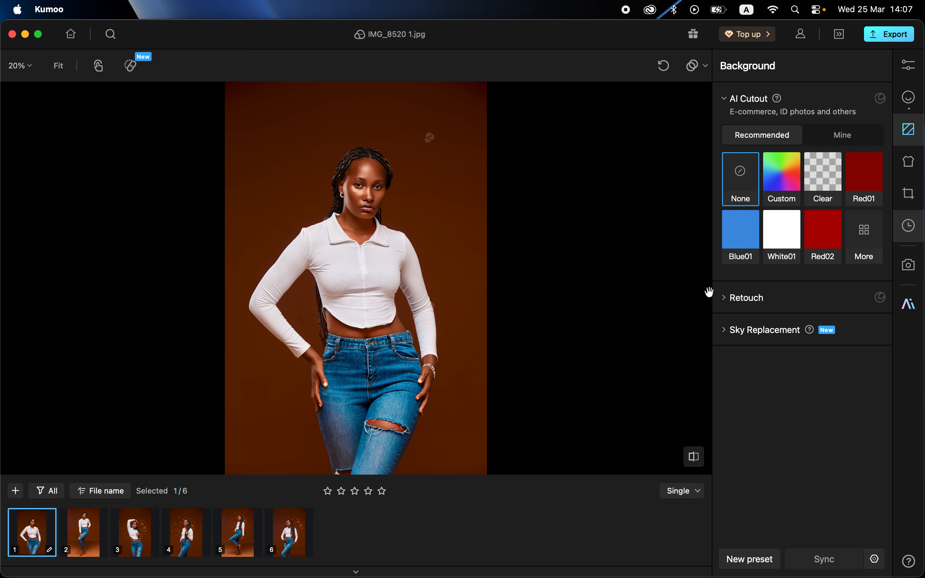
pyautogui.click(728, 301)
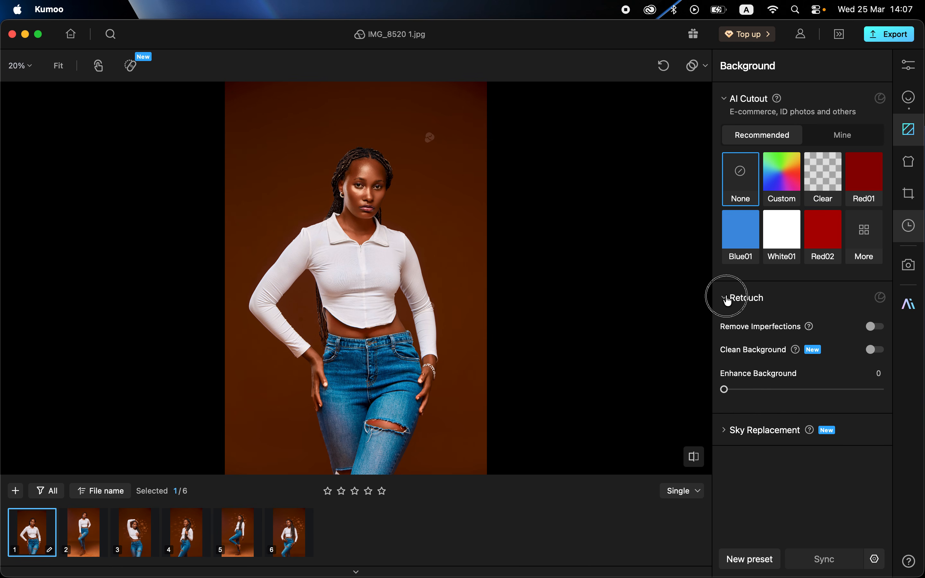
pyautogui.click(881, 331)
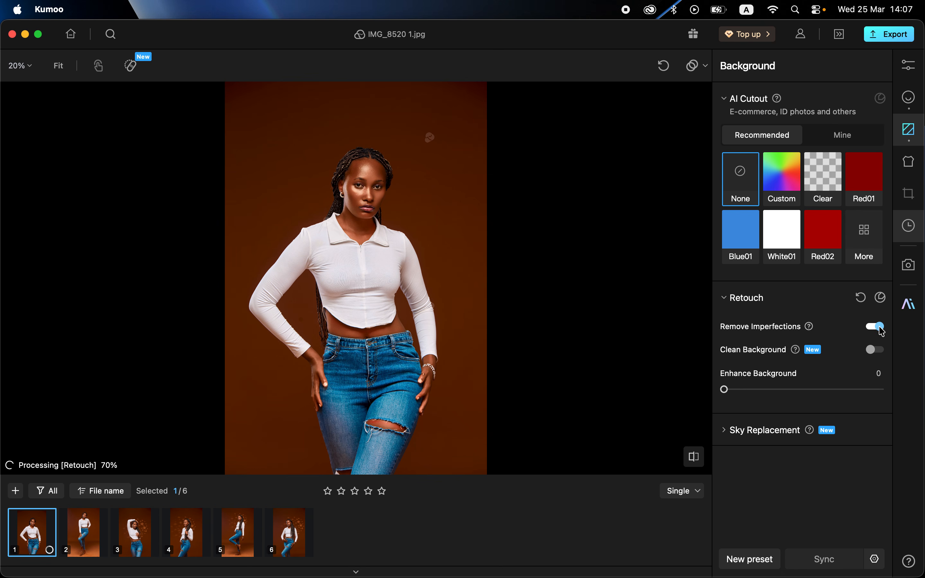
pyautogui.click(877, 350)
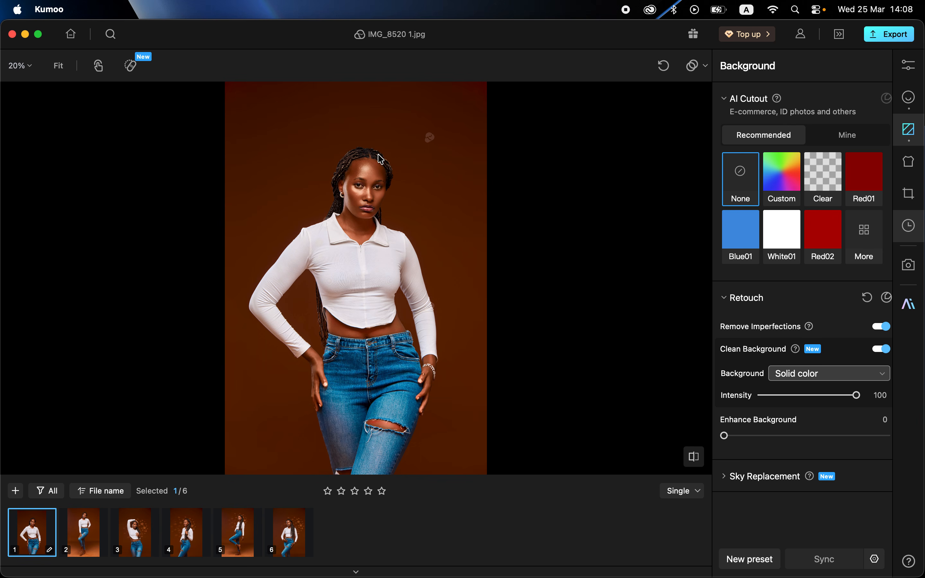
pyautogui.click(724, 299)
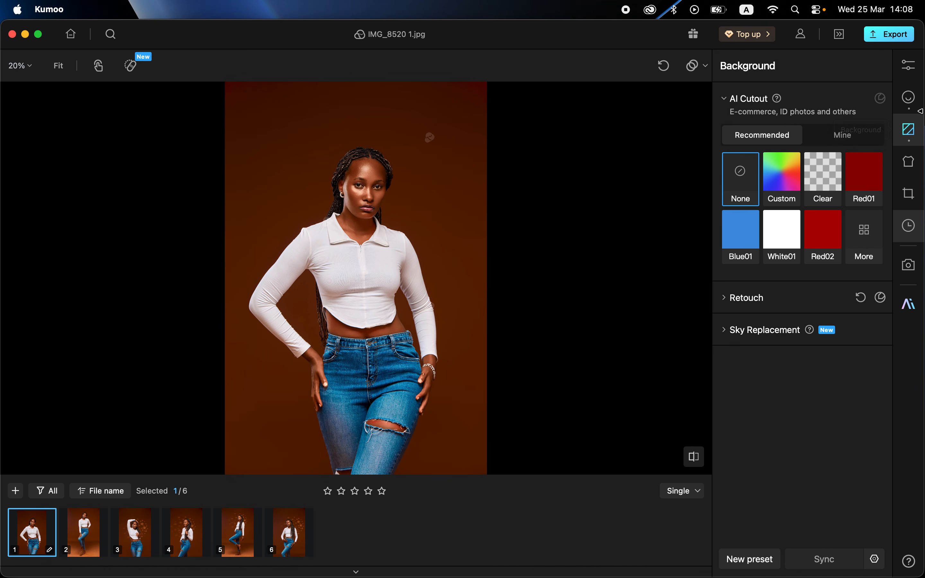
# In Clothing Retouch, set Wrinkle Removal to 85 and check the clothes against the original.
pyautogui.click(912, 167)
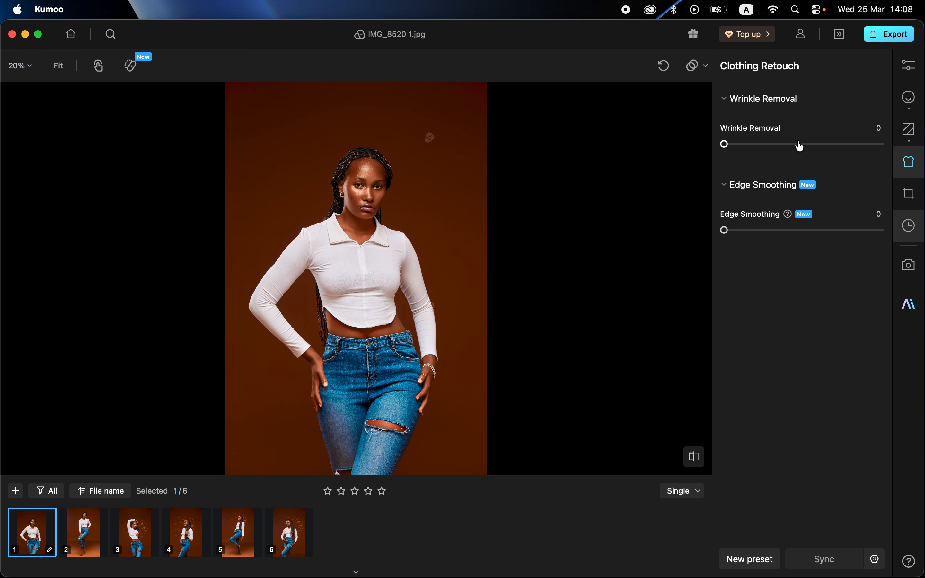
pyautogui.moveTo(843, 145); pyautogui.dragTo(859, 144)
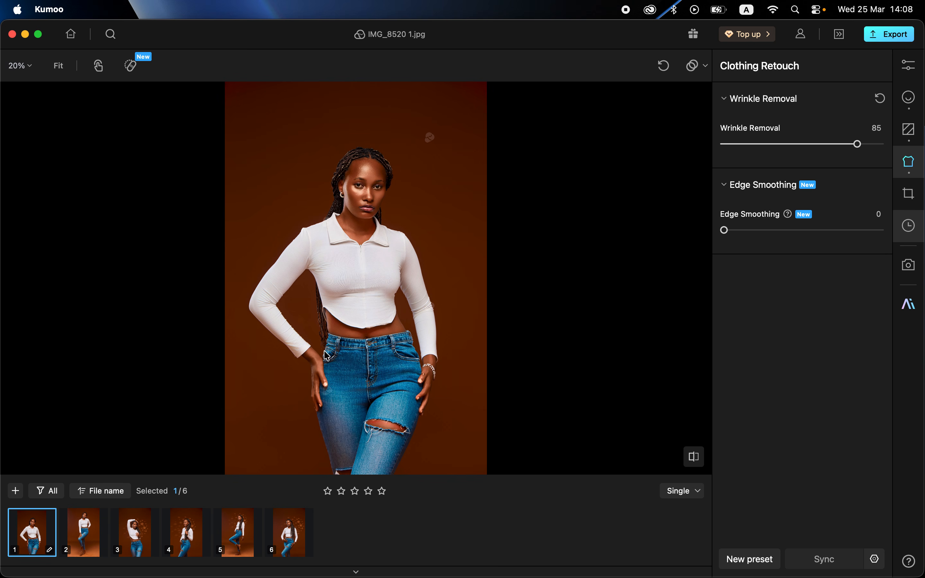
pyautogui.click(697, 461)
# Compare the original and the fully edited photo side by side, and return to the single view.
pyautogui.click(697, 492)
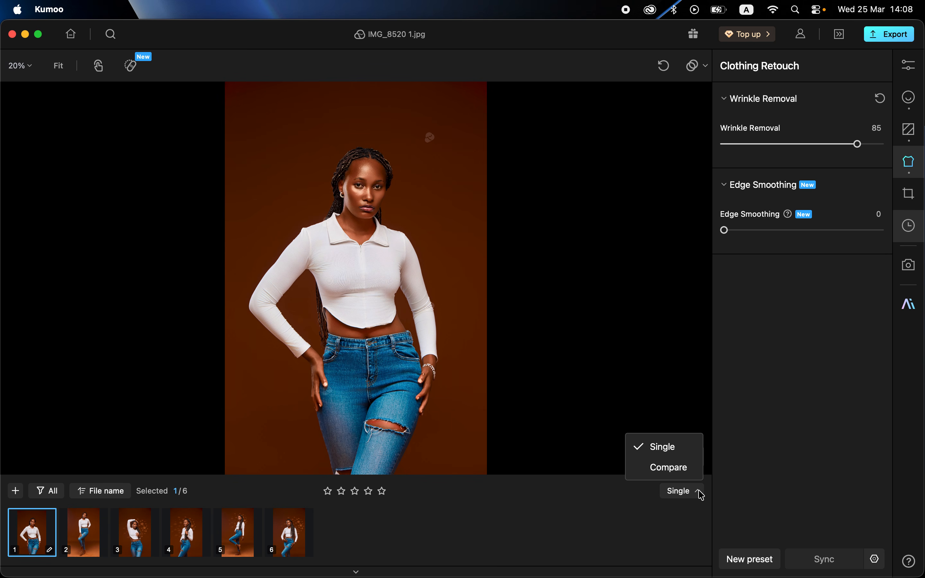
pyautogui.click(669, 467)
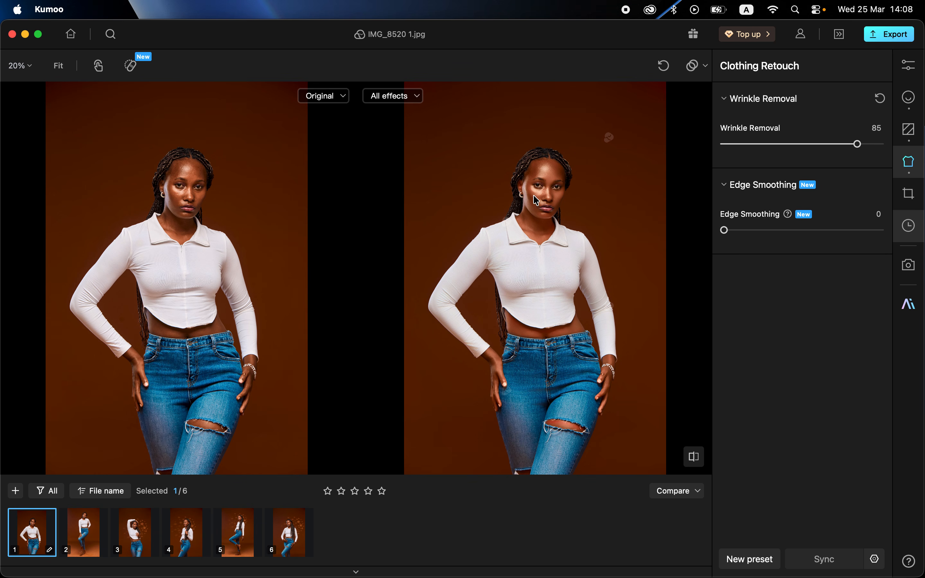
pyautogui.click(696, 461)
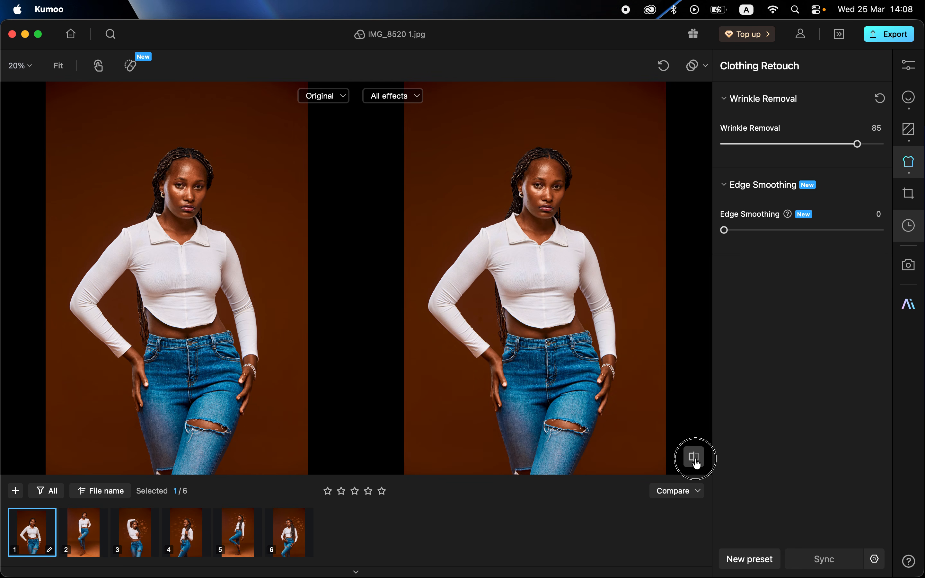
pyautogui.click(696, 460)
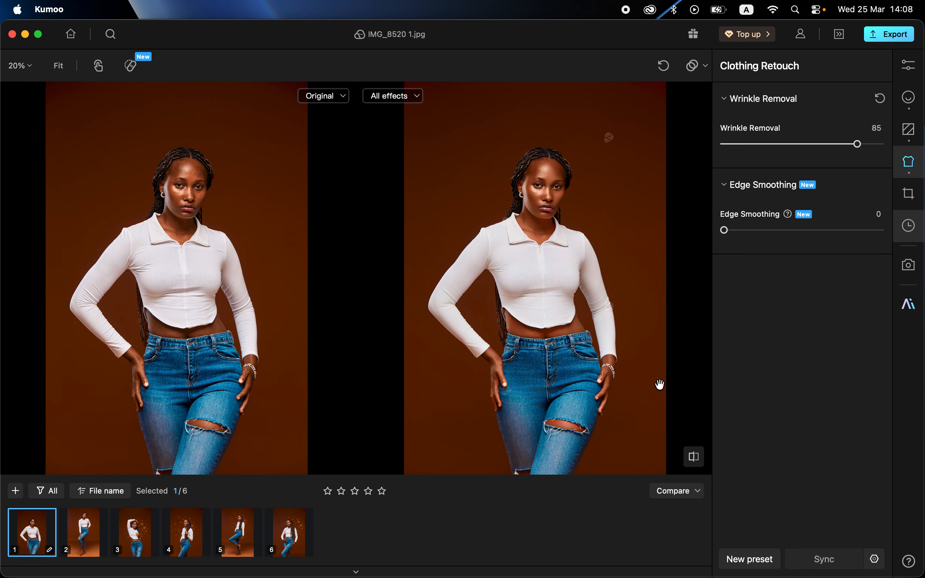
pyautogui.click(699, 491)
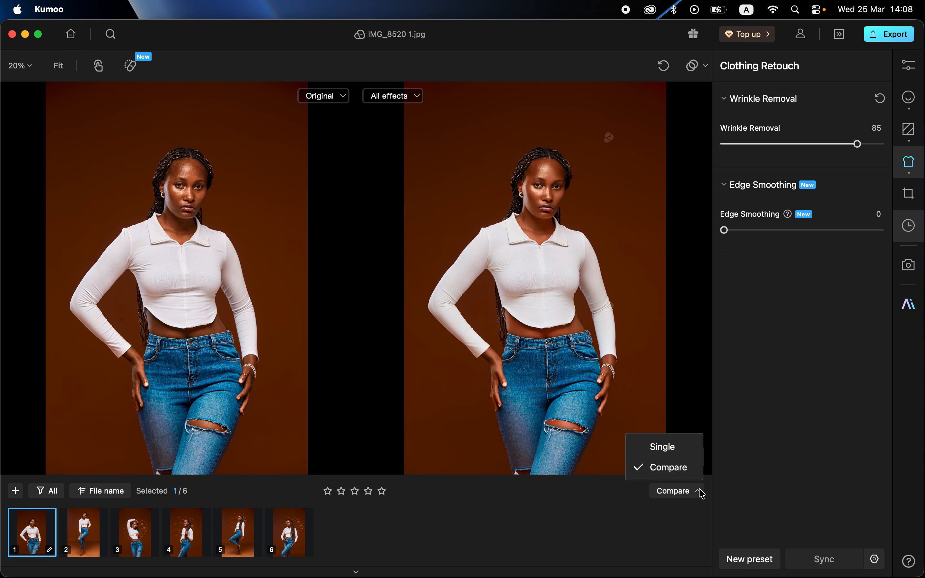
pyautogui.click(678, 454)
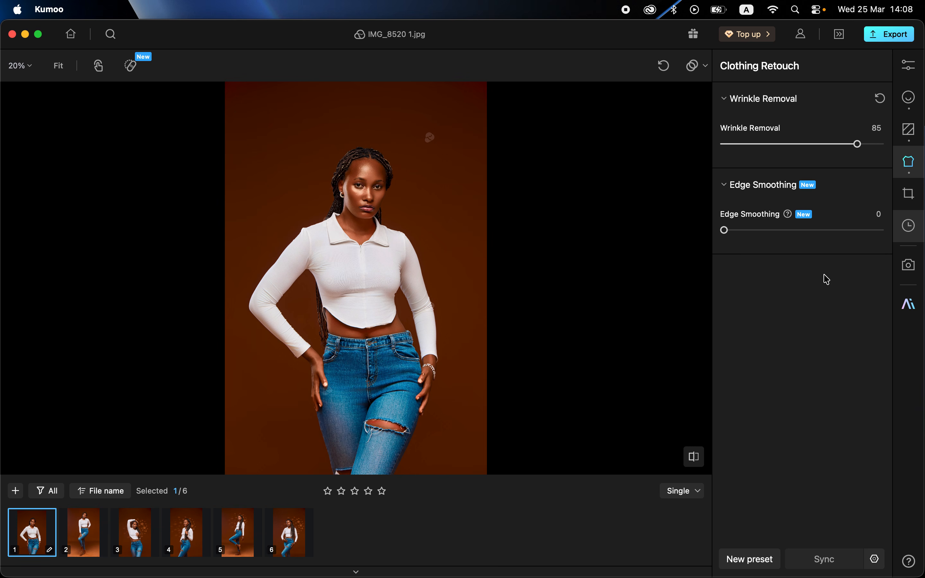
# Under the portrait's Eyes retouch settings, set Brighten to 79 for both eyes and Redness to 88, and switch to the Teeth section.
pyautogui.click(908, 98)
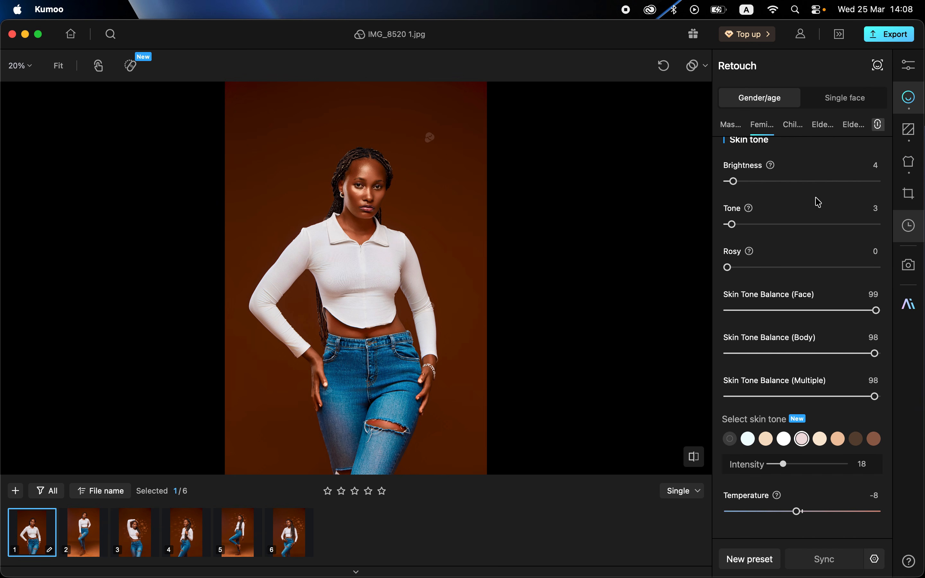
pyautogui.scroll(10, 786, 223)
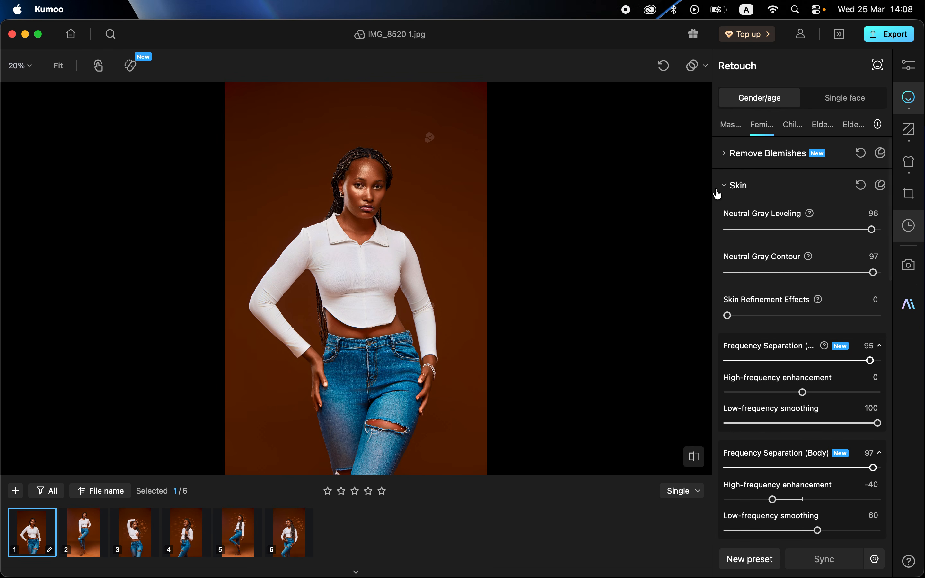
pyautogui.click(724, 186)
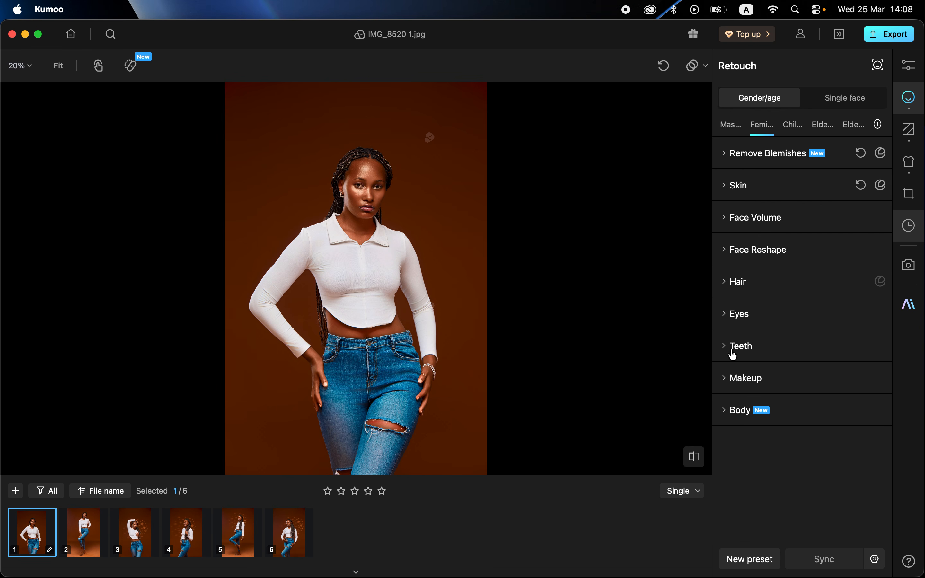
pyautogui.click(728, 319)
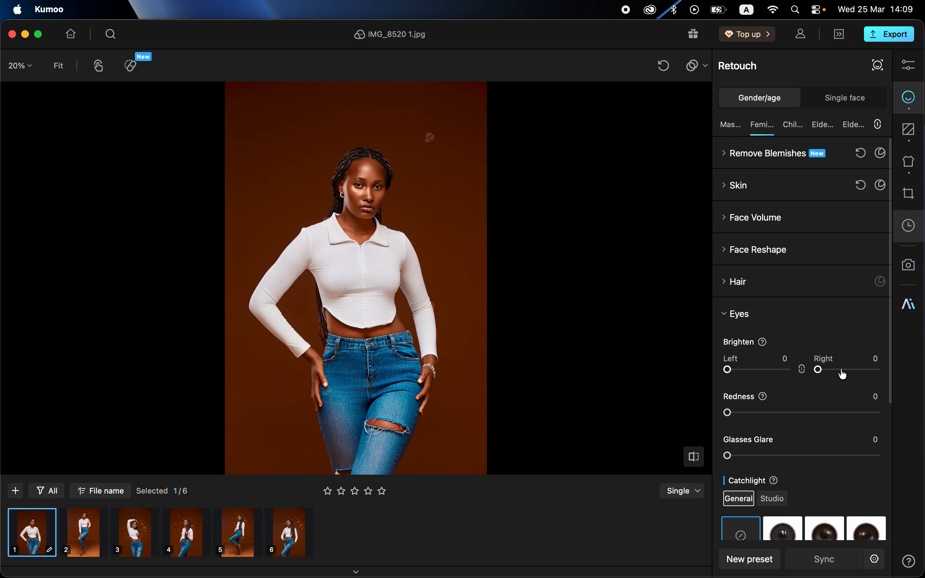
pyautogui.click(865, 369)
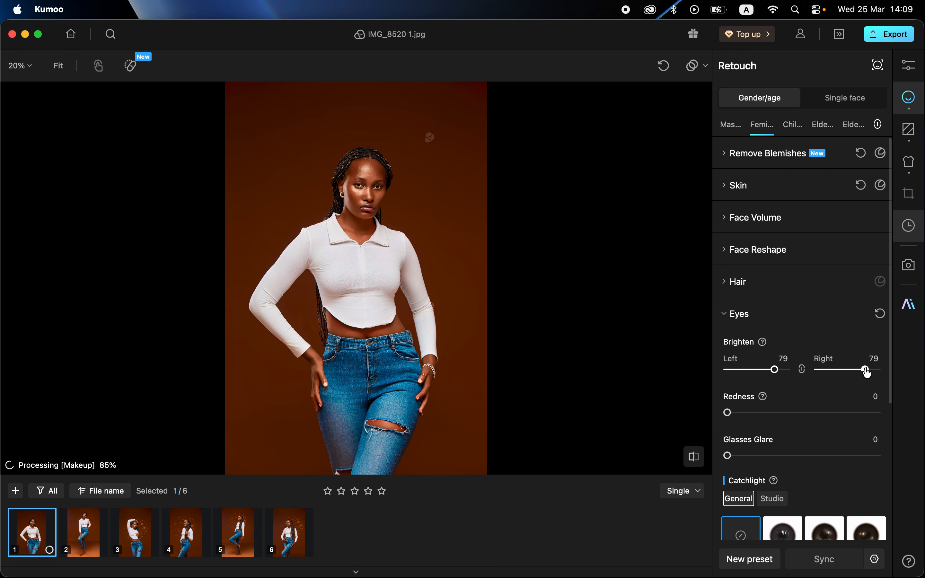
pyautogui.moveTo(856, 412); pyautogui.dragTo(860, 413)
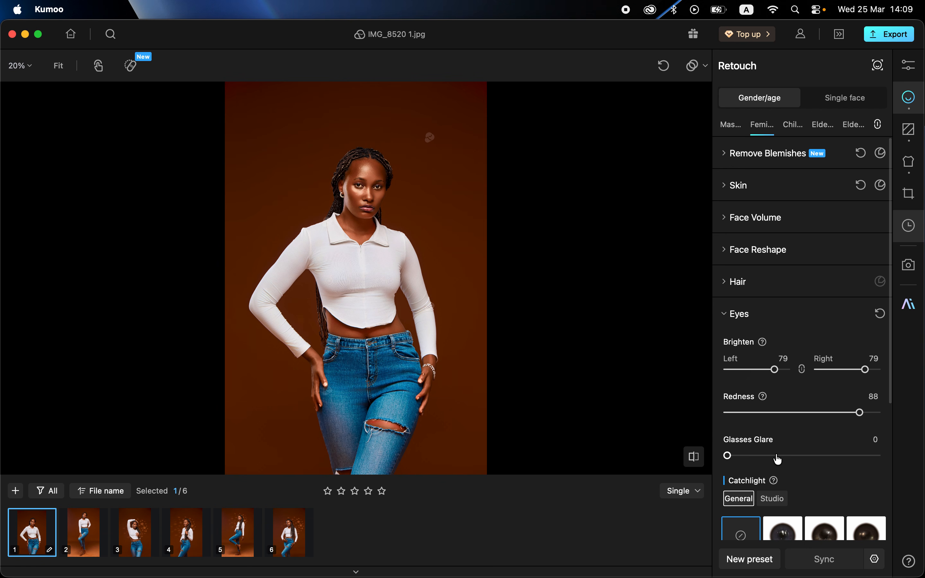
pyautogui.click(725, 317)
pyautogui.click(724, 345)
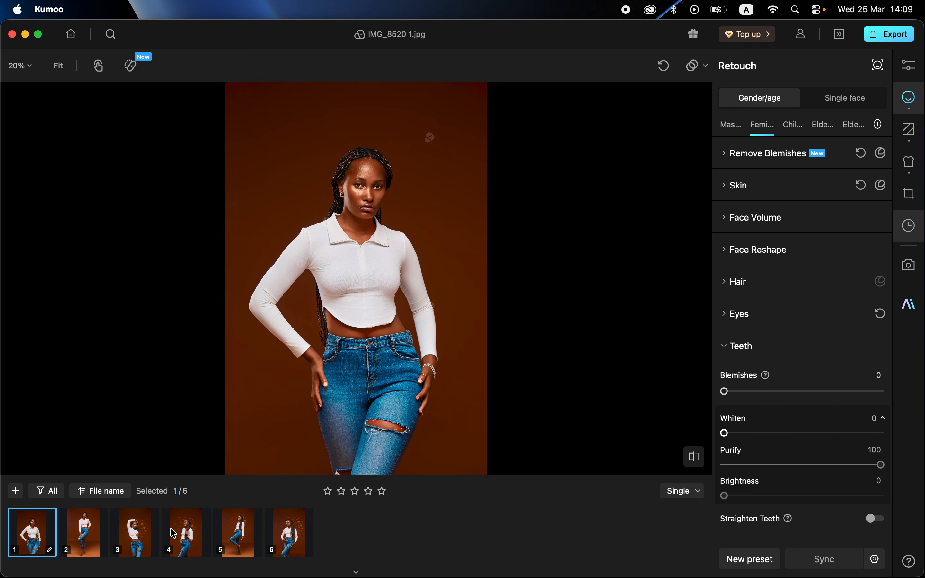
# After checking photo 4's smile, set Teeth Blemishes to 79 and Whiten to 79 on the first portrait, and collapse the Teeth section.
pyautogui.click(190, 533)
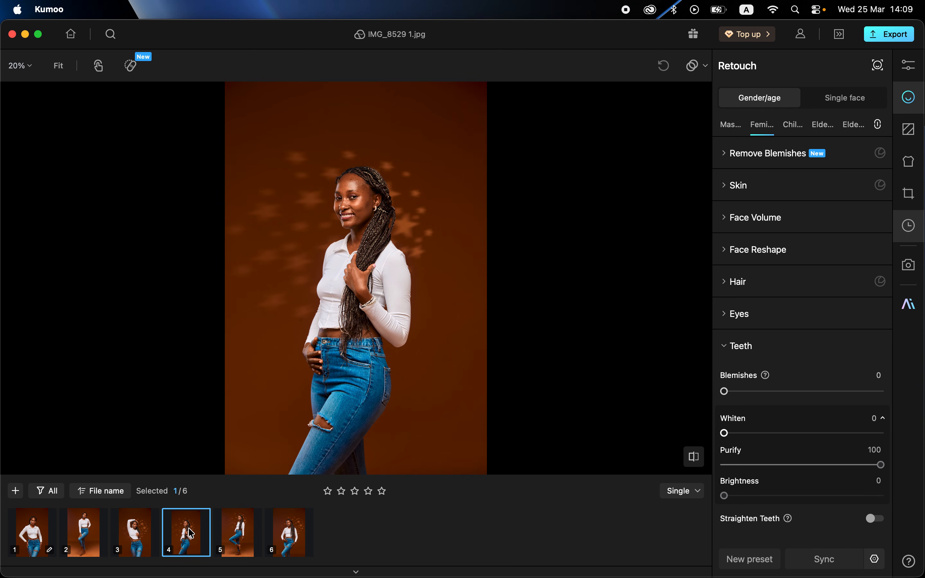
pyautogui.click(34, 536)
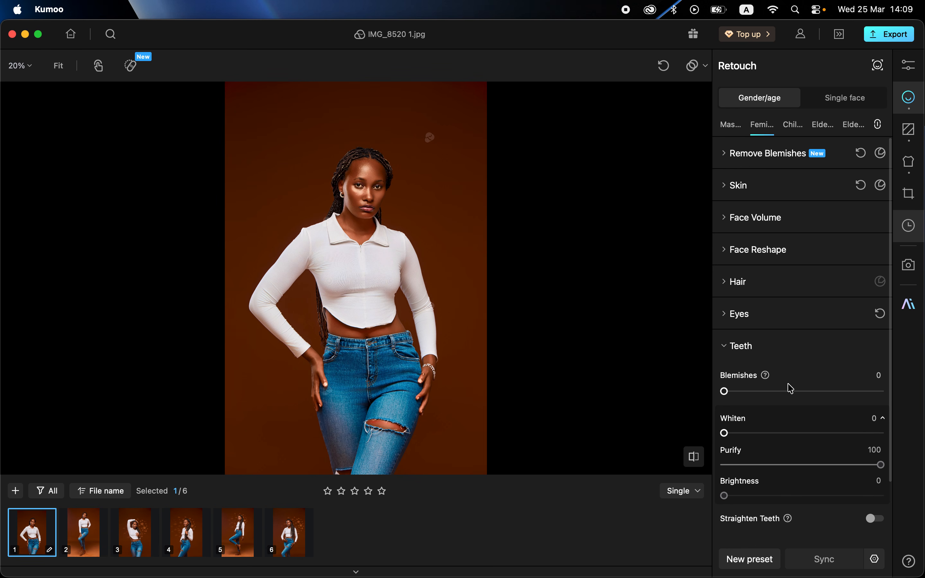
pyautogui.click(846, 394)
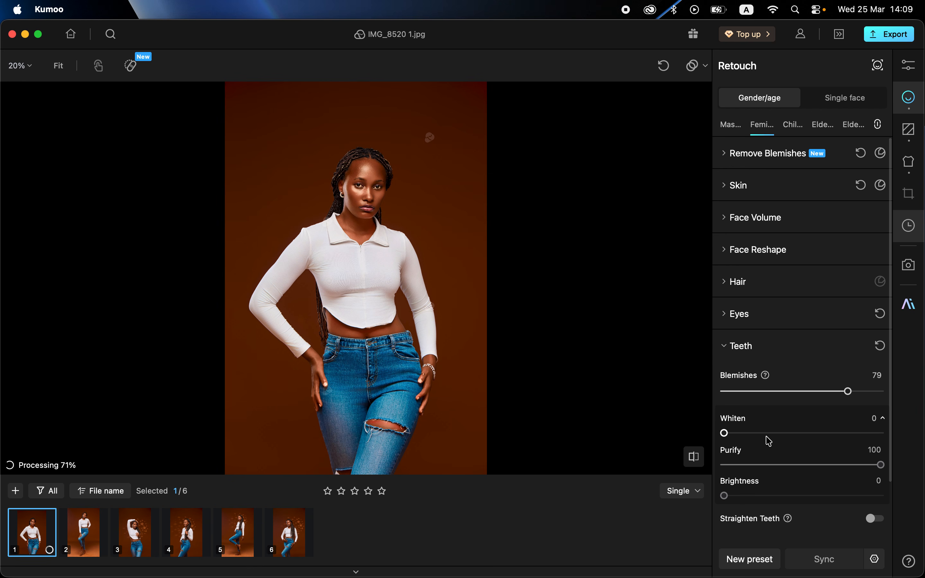
pyautogui.moveTo(838, 433); pyautogui.dragTo(848, 433)
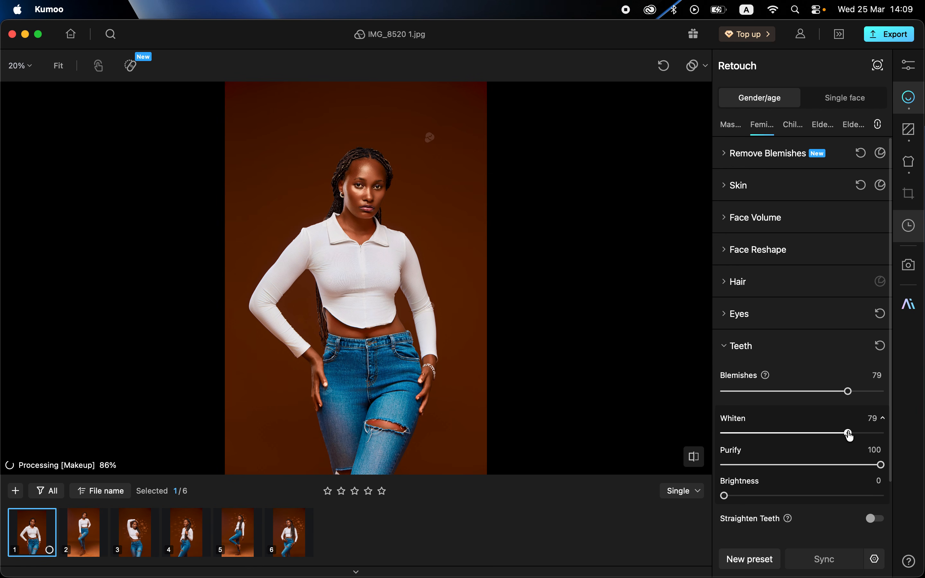
pyautogui.click(726, 350)
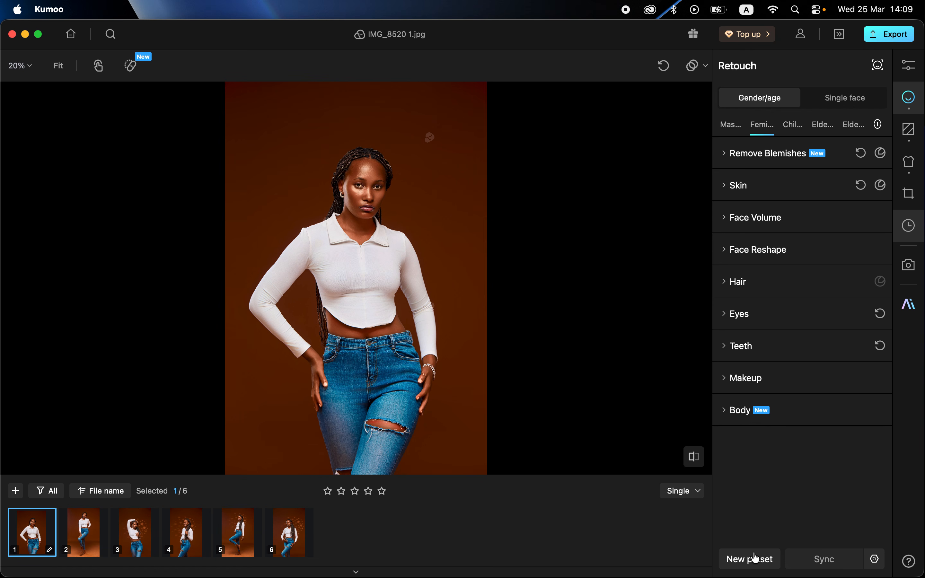
# Save the current retouch settings as a new preset named "kumoo preset" in the ronnix 2 group.
pyautogui.click(756, 559)
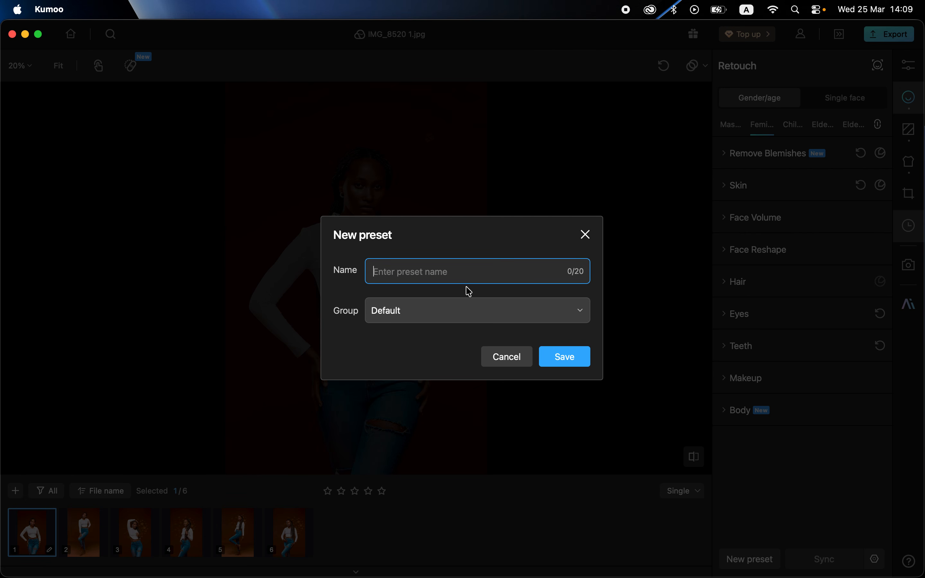
pyautogui.write('kumoo preset')
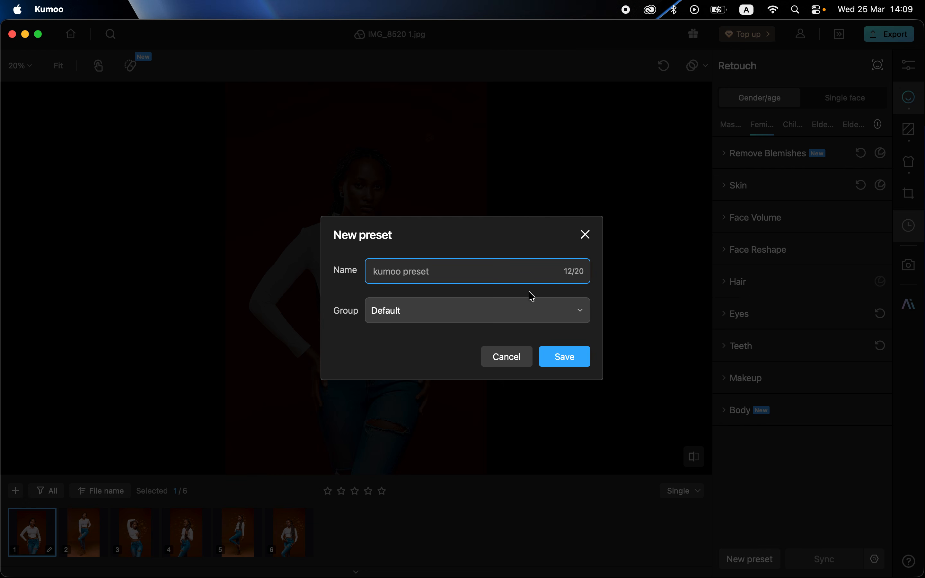
pyautogui.click(582, 312)
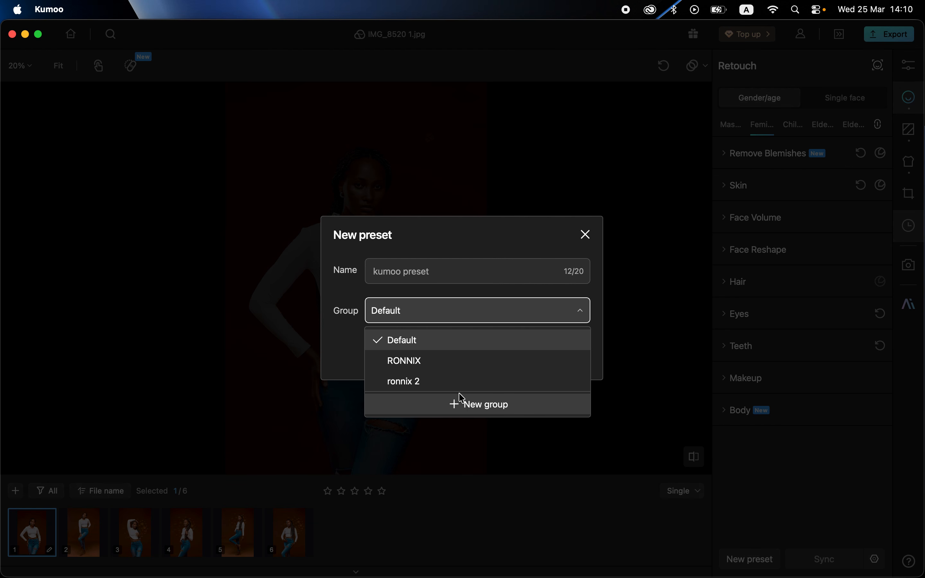
pyautogui.click(444, 385)
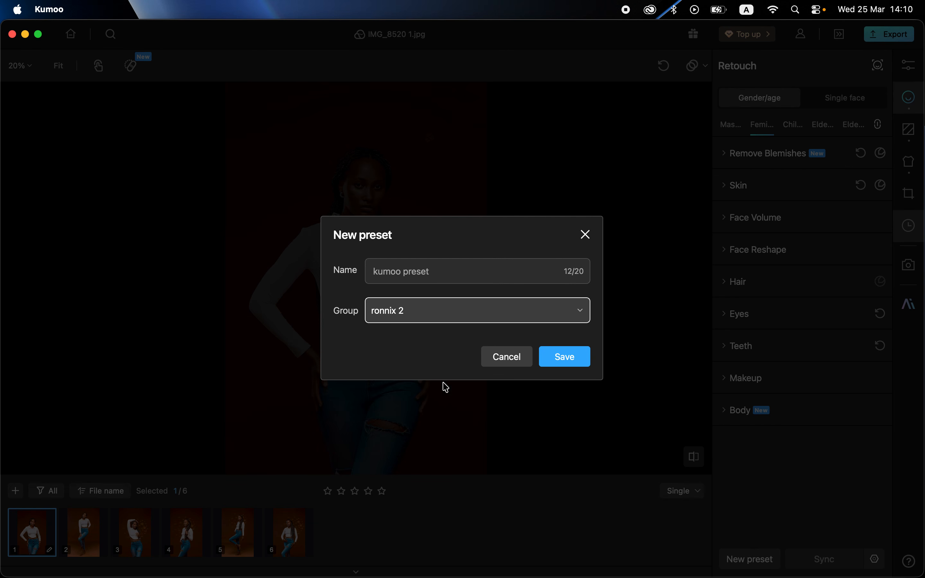
pyautogui.click(569, 361)
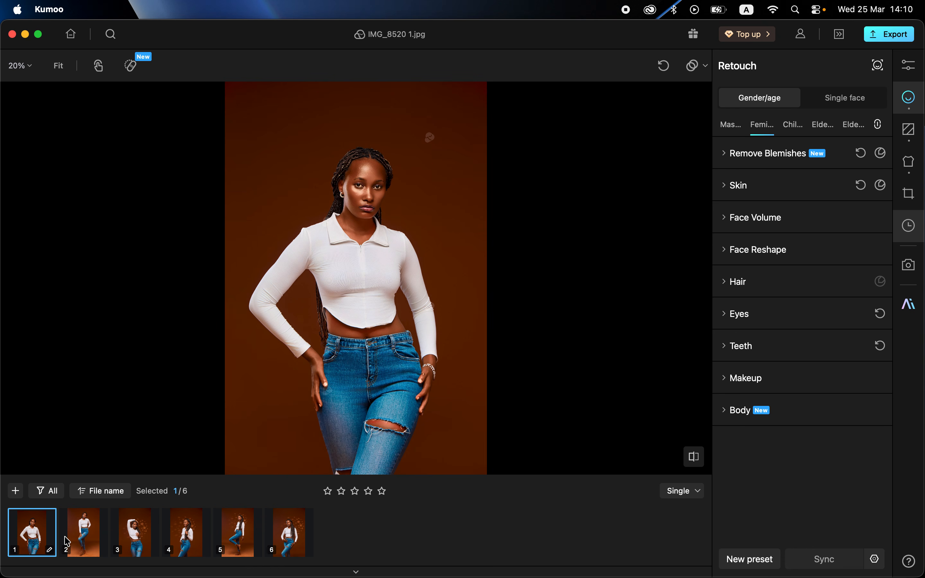
# Copy the first photo's edit settings, keeping the preselected categories in Selection Settings.
pyautogui.click(85, 540)
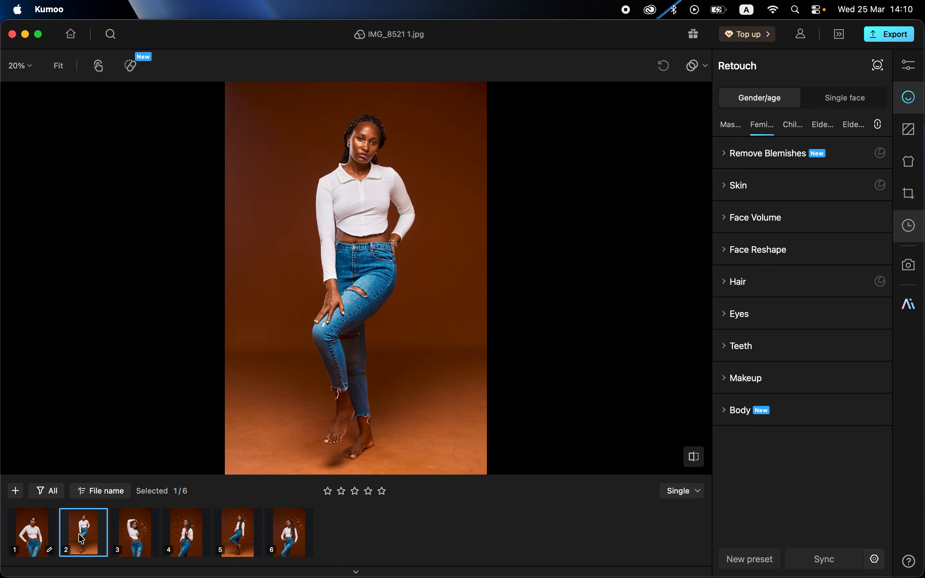
pyautogui.keyDown('shift'); pyautogui.click(291, 538); pyautogui.keyUp('shift')
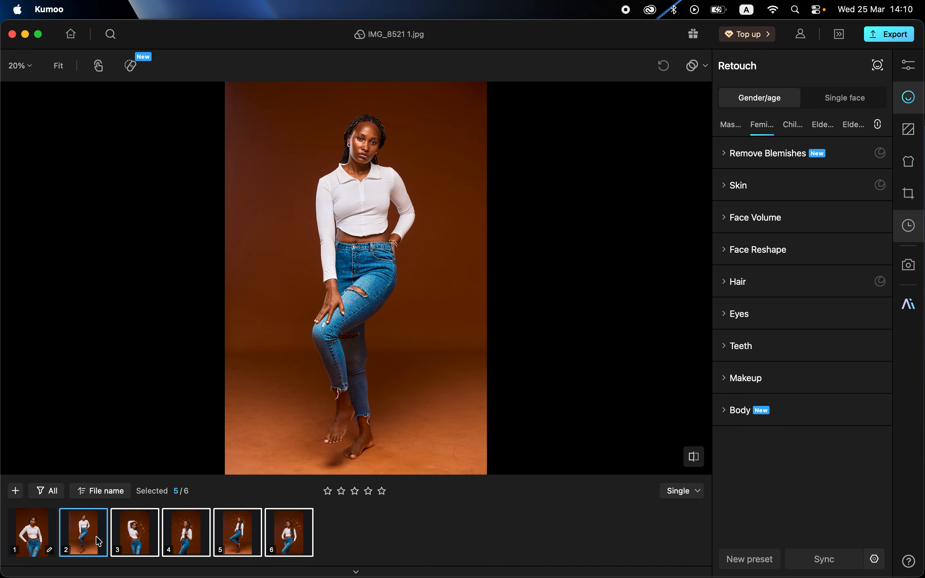
pyautogui.click(28, 538)
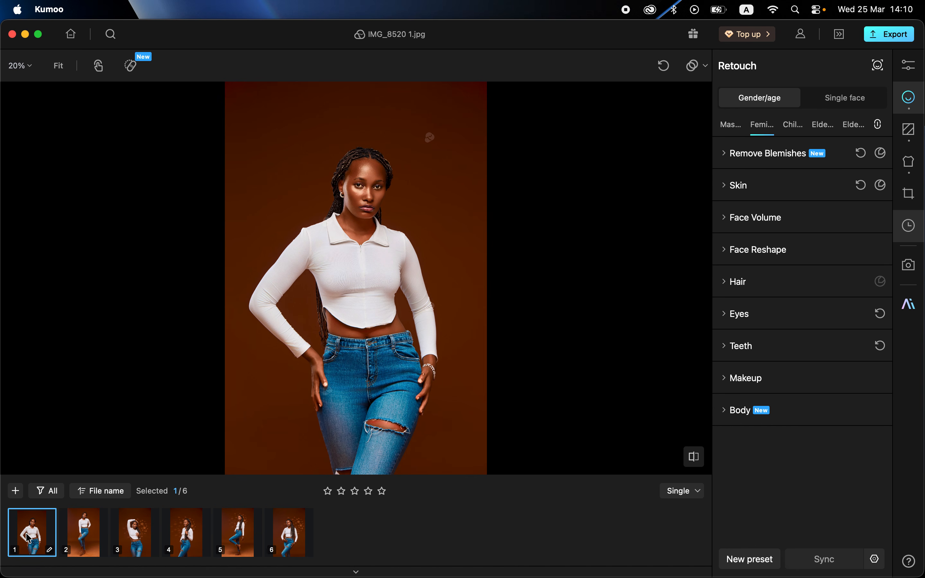
pyautogui.press('super+c')
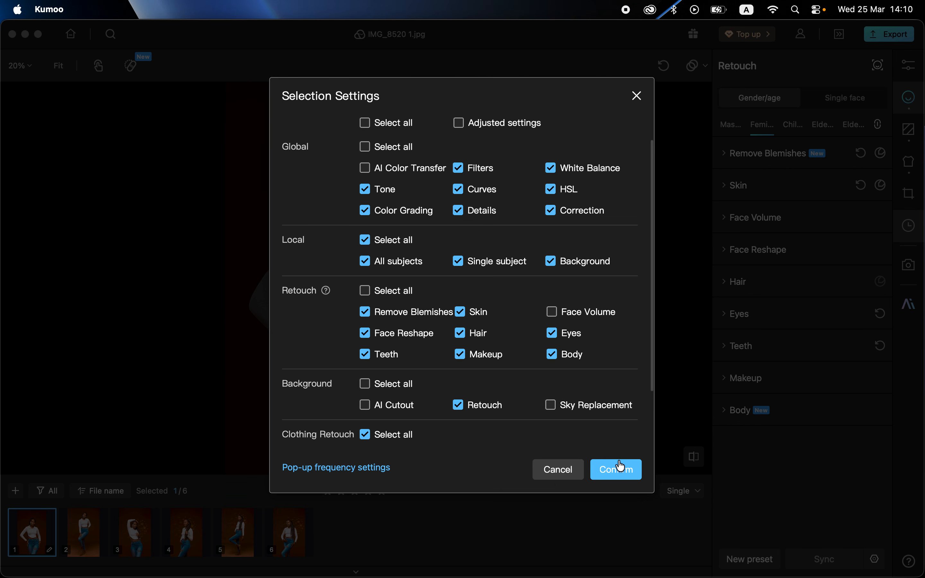
pyautogui.click(621, 472)
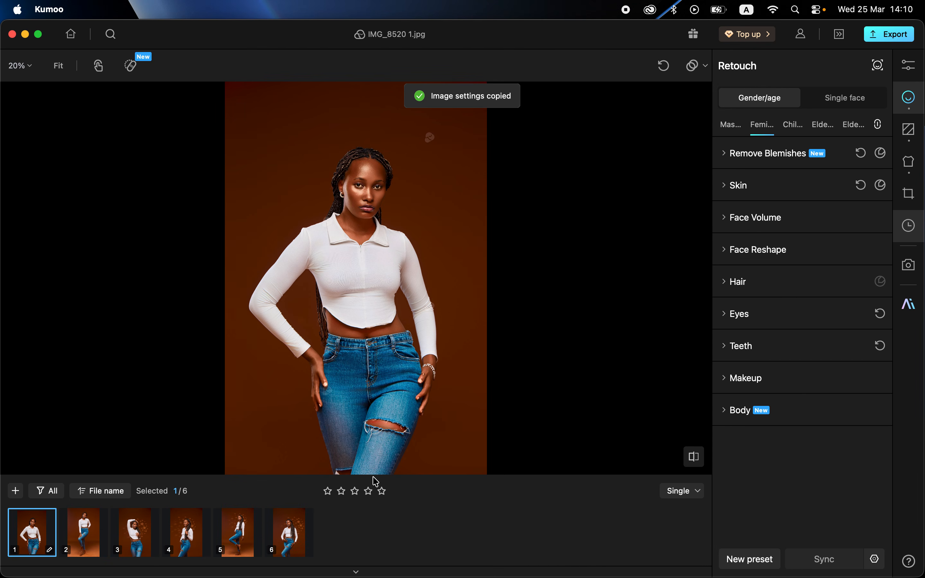
# Select photos 2 to 6 and paste the copied edit settings onto them.
pyautogui.click(82, 540)
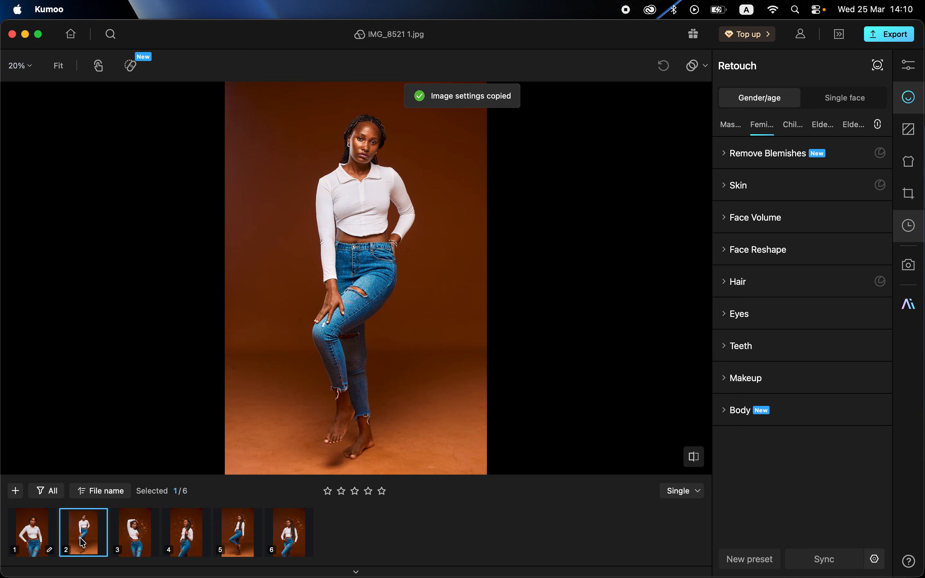
pyautogui.keyDown('shift'); pyautogui.click(293, 538); pyautogui.keyUp('shift')
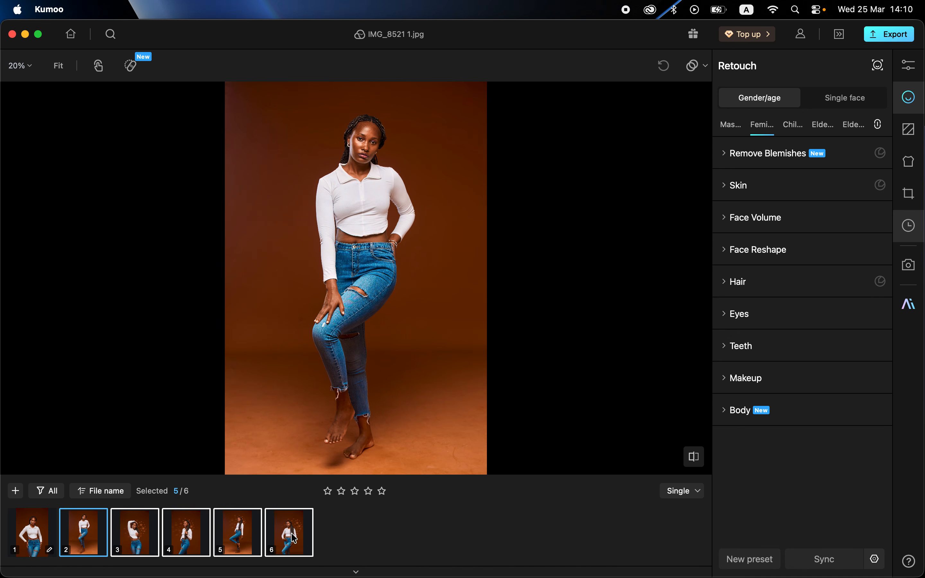
pyautogui.press('super+v')
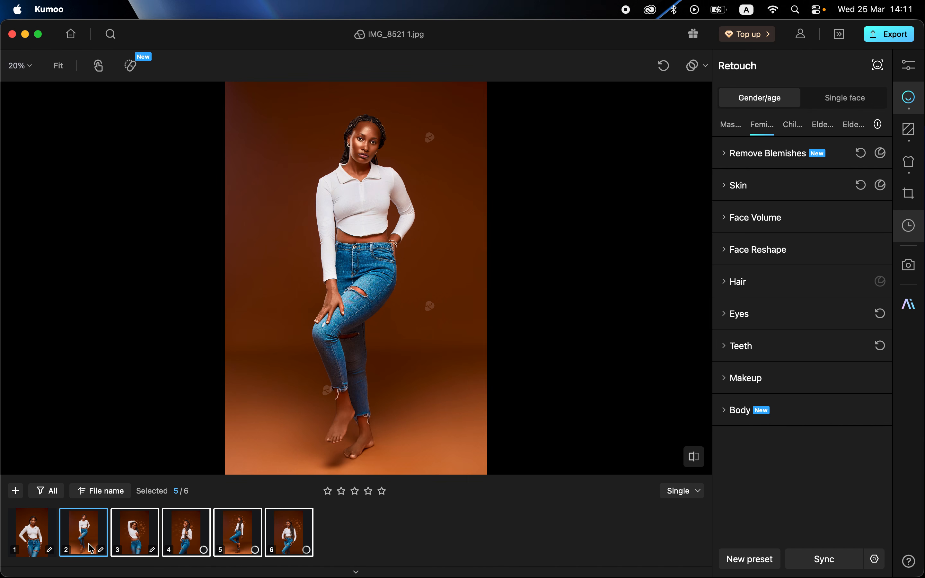
# Look at photo 1 again, and show photo 2 side by side with its original in the Compare view.
pyautogui.click(40, 540)
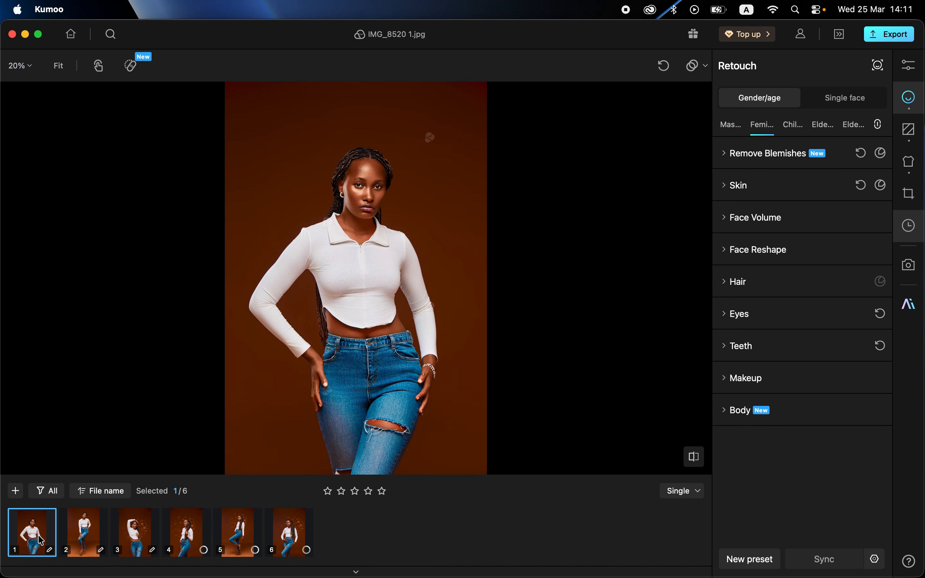
pyautogui.click(82, 542)
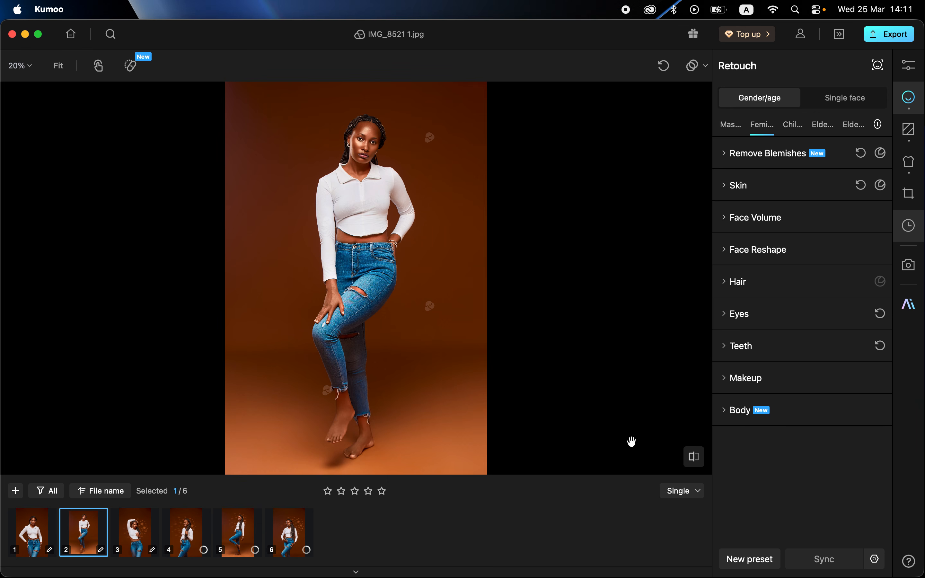
pyautogui.click(701, 491)
pyautogui.click(680, 468)
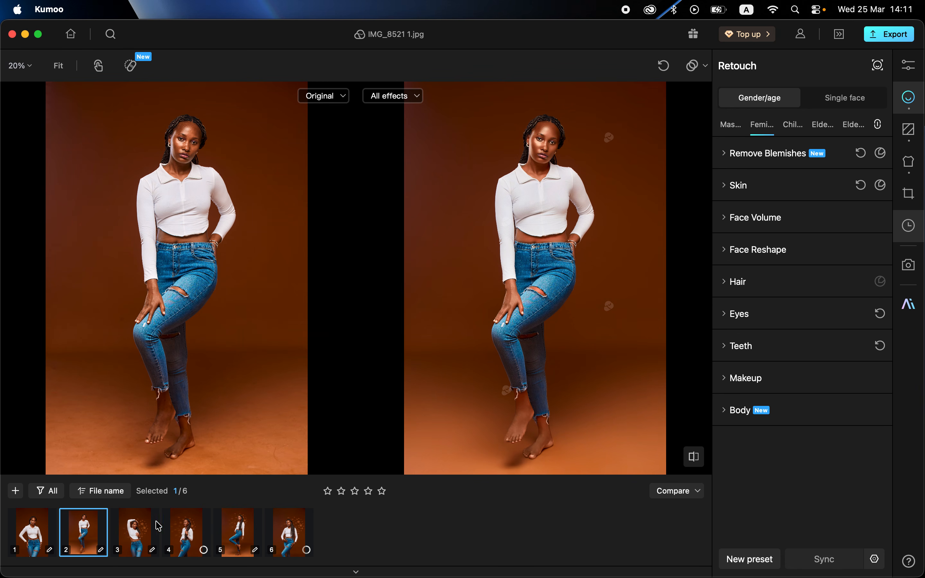
# Compare photos 3 to 6 one after another with their originals, and return to the Single view.
pyautogui.click(137, 533)
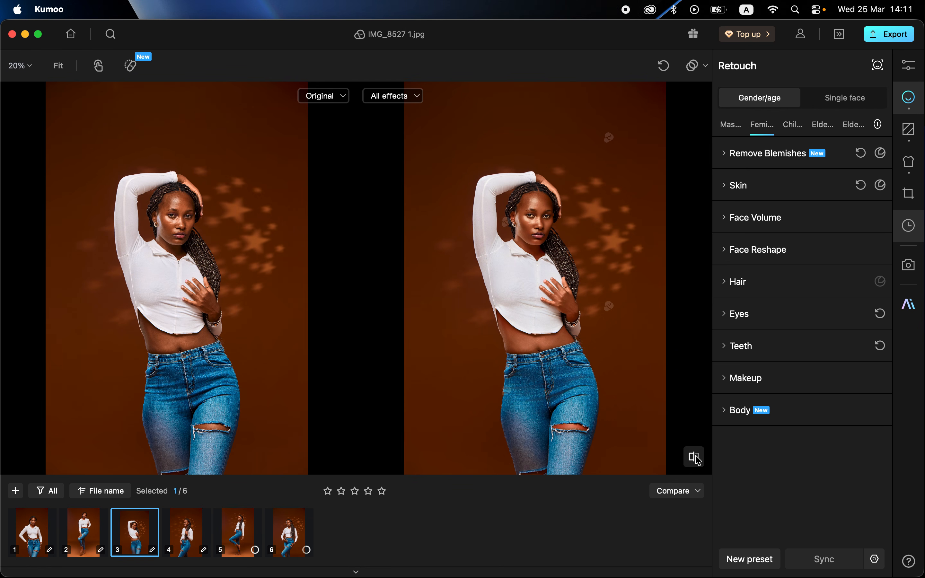
pyautogui.click(187, 536)
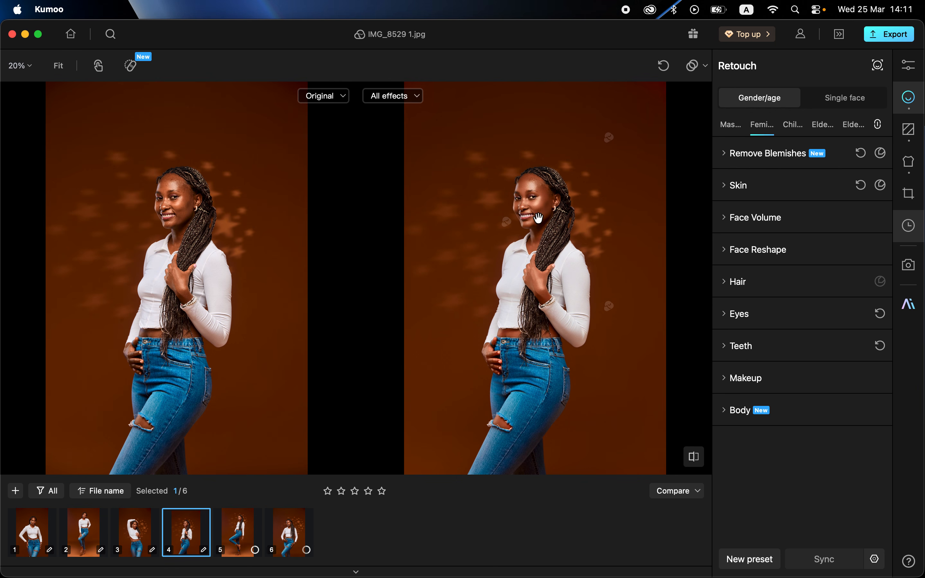
pyautogui.click(700, 459)
pyautogui.click(242, 534)
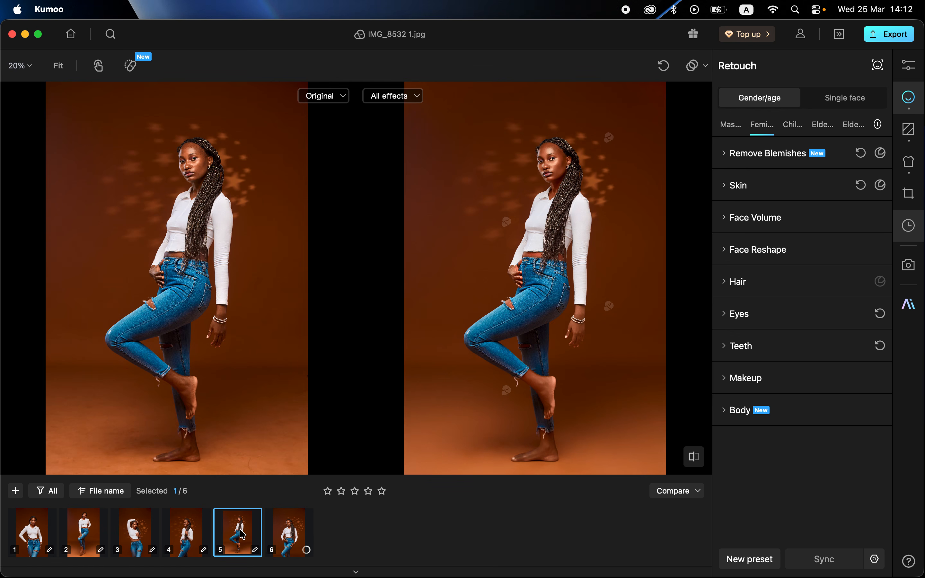
pyautogui.click(693, 457)
pyautogui.click(700, 462)
pyautogui.click(285, 541)
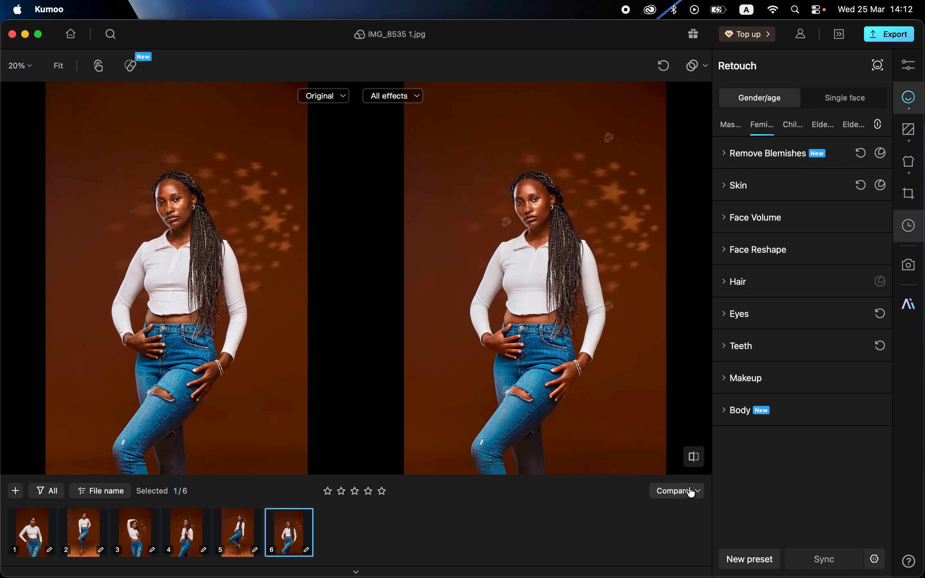
pyautogui.click(699, 491)
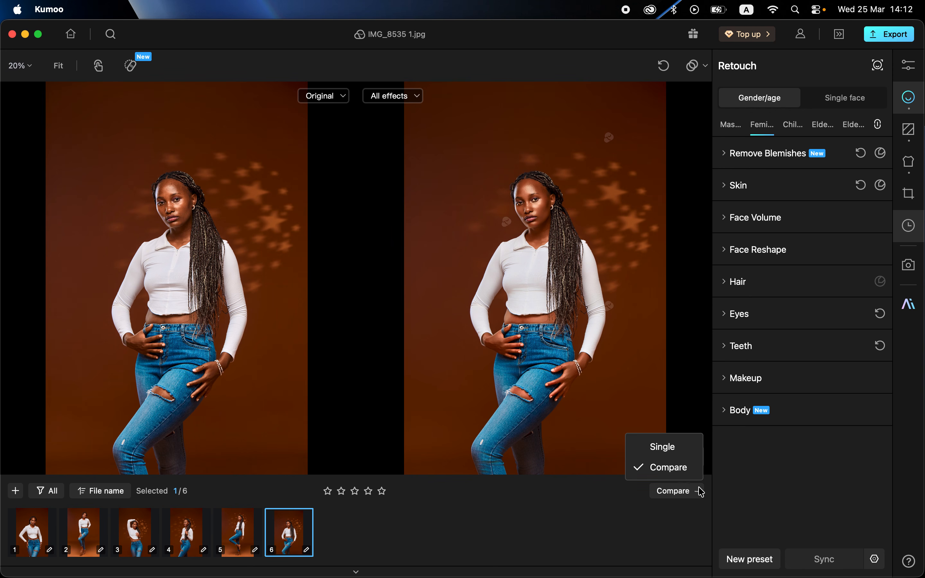
pyautogui.click(676, 450)
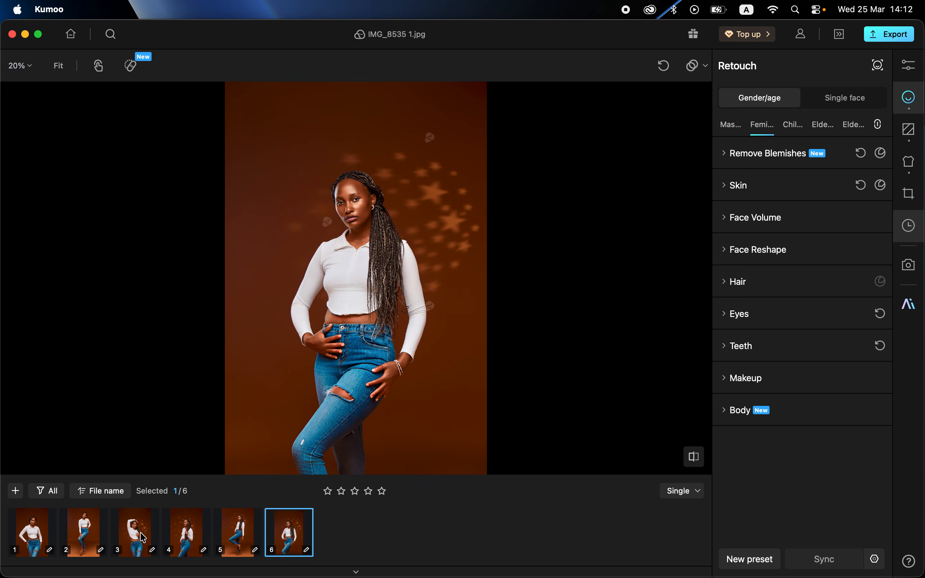
# Select all six photos and review the export and watermark options, cancelling the watermark editor and closing the export settings.
pyautogui.press('super+a')
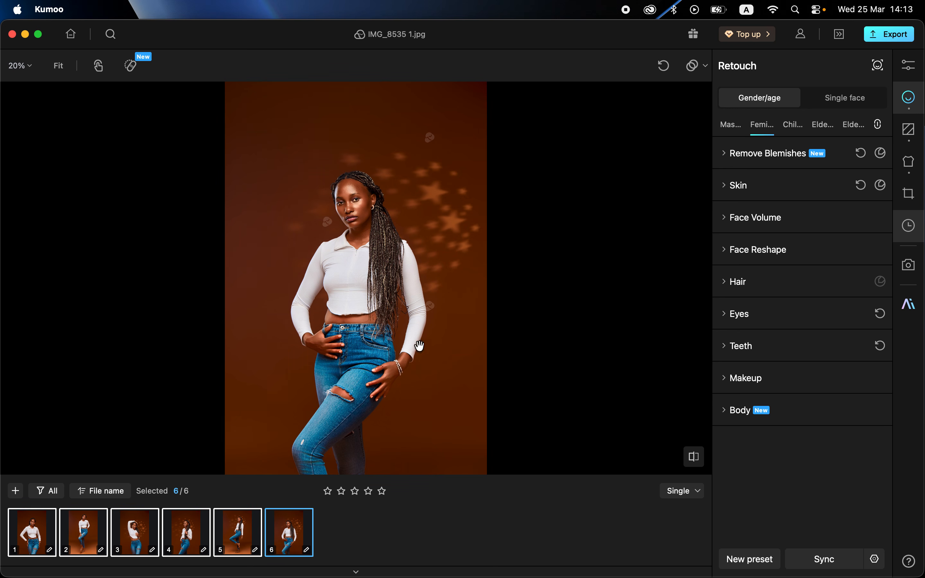
pyautogui.click(879, 38)
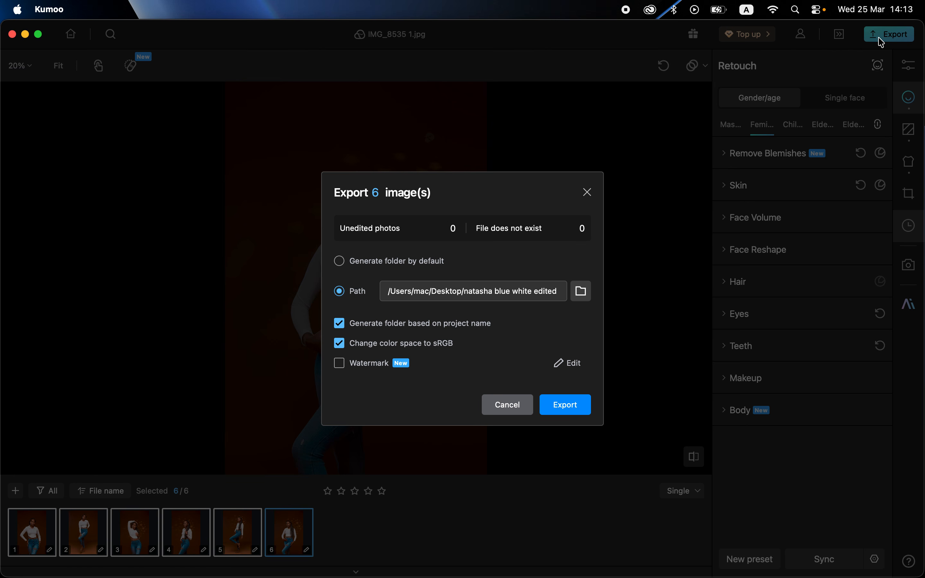
pyautogui.click(339, 365)
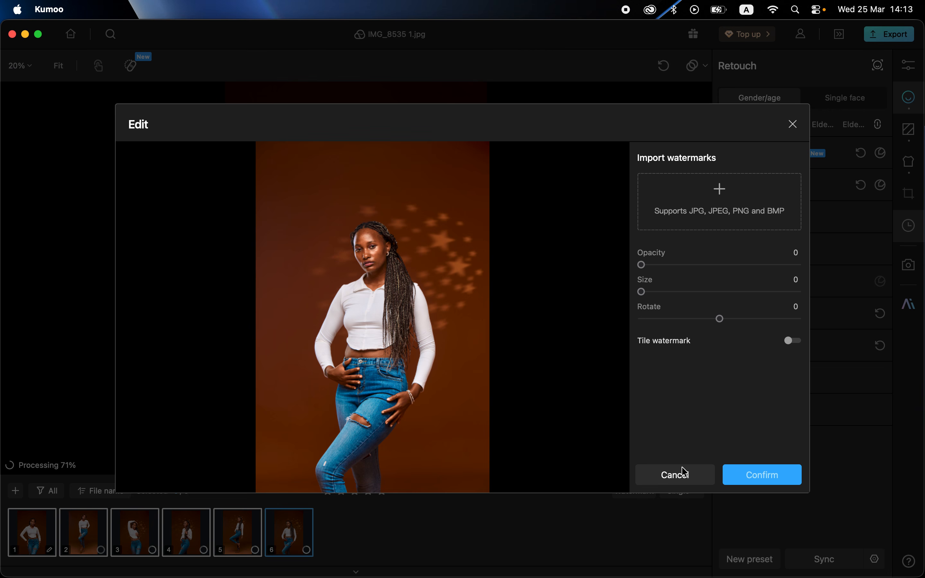
pyautogui.click(688, 478)
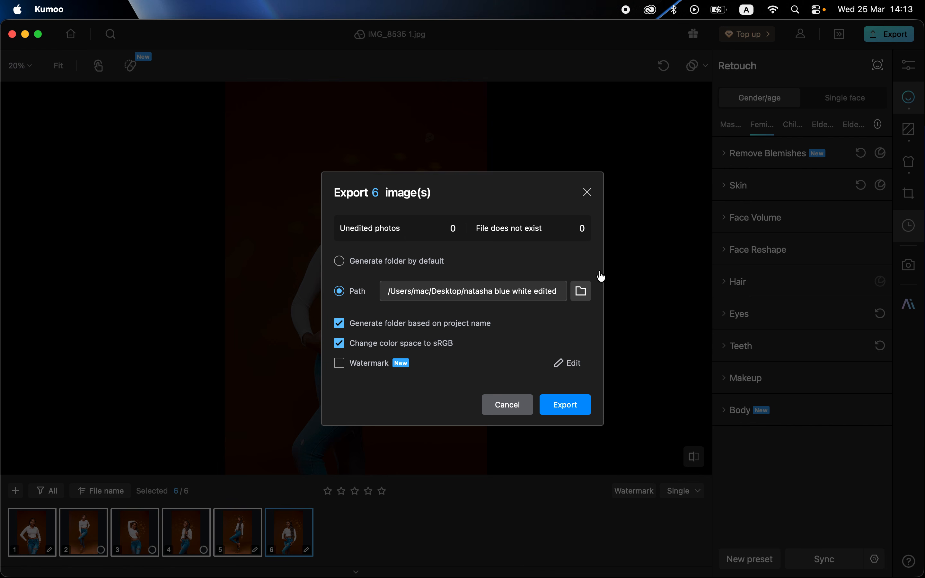
pyautogui.click(585, 191)
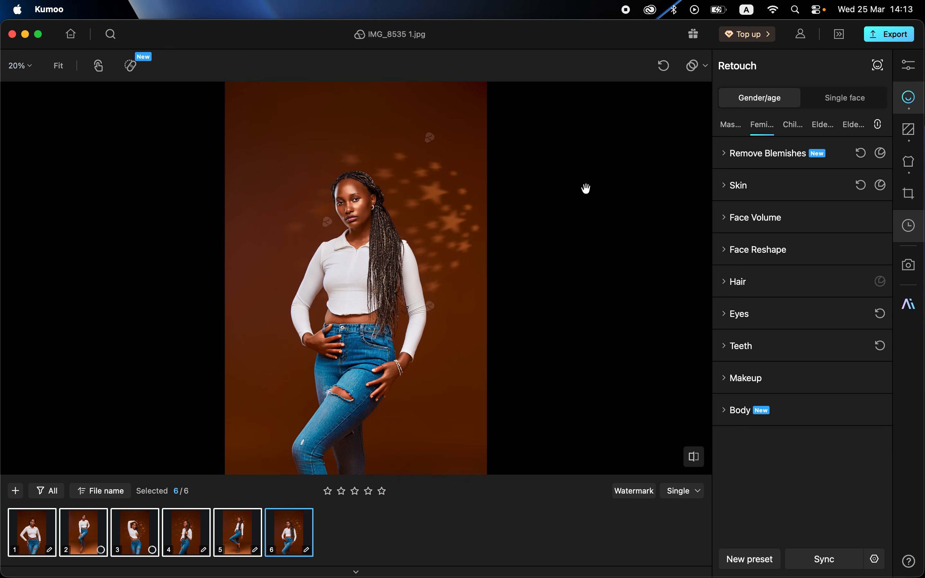